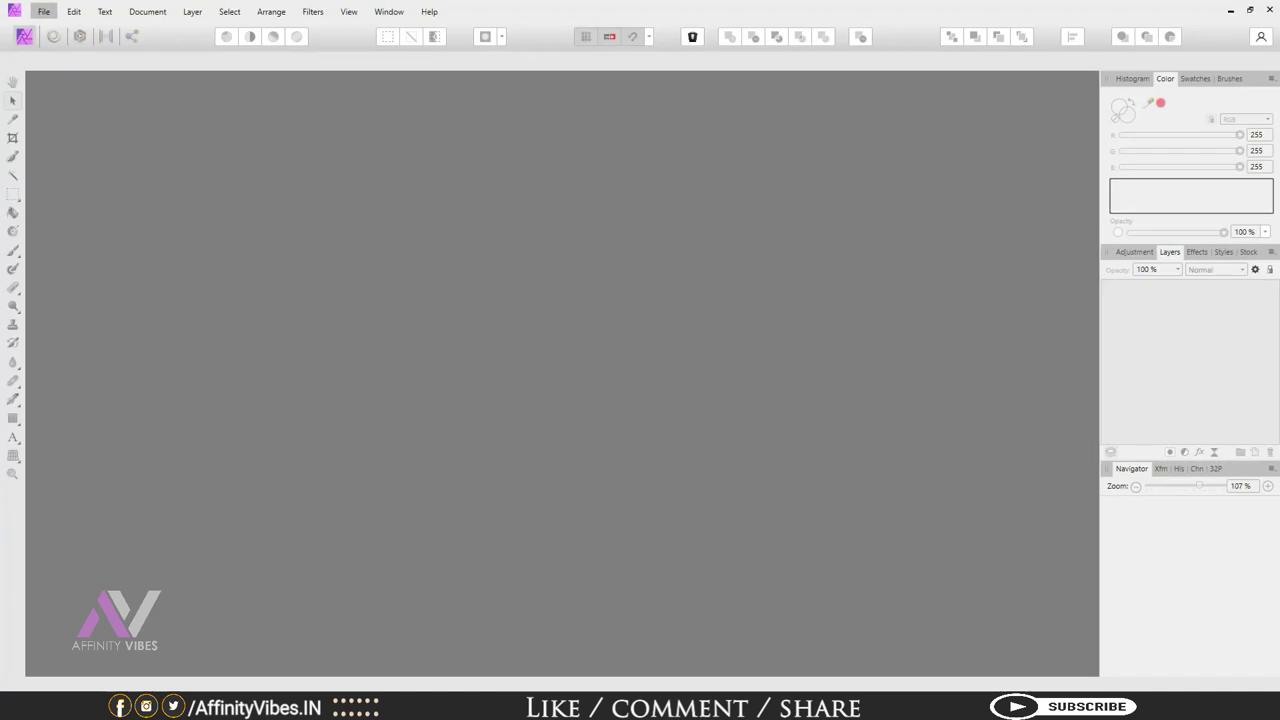
Open the portrait photo girl-4387028_1920.jpg via File > Open
{"action": "left_click", "coordinate": [41, 10]}
{"action": "left_click", "coordinate": [56, 157]}
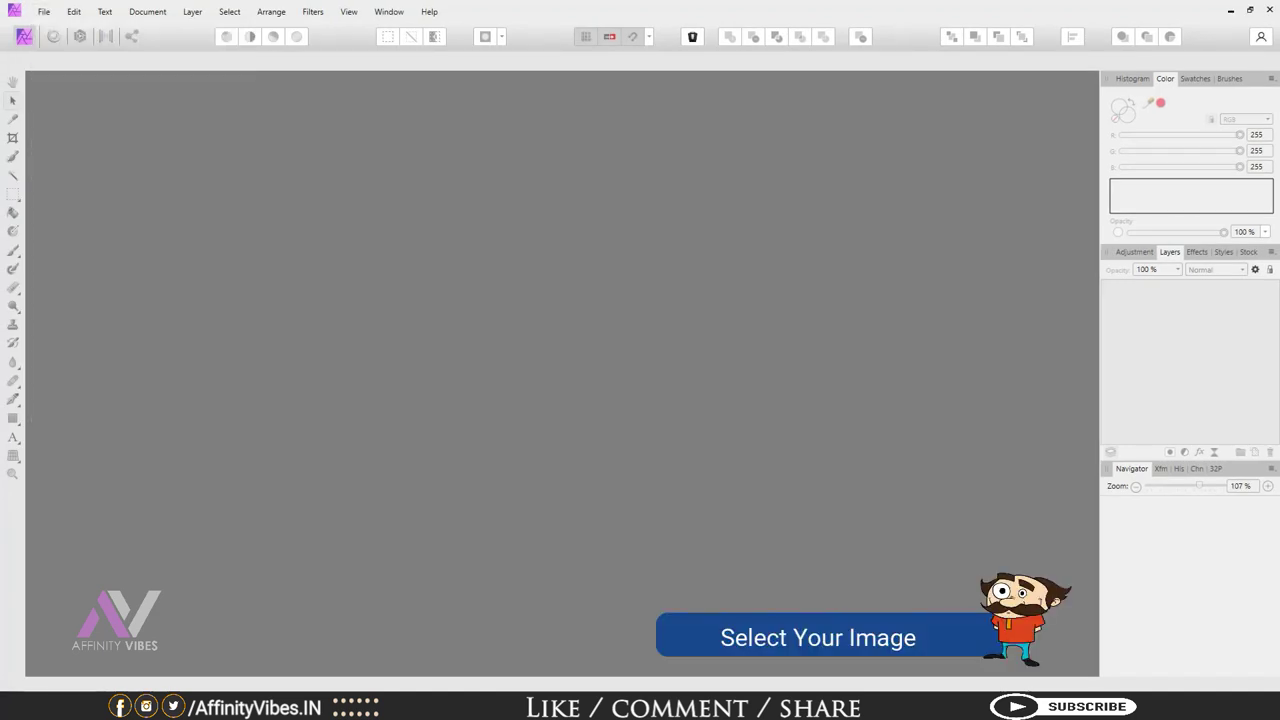
{"action": "double_click", "coordinate": [300, 114]}
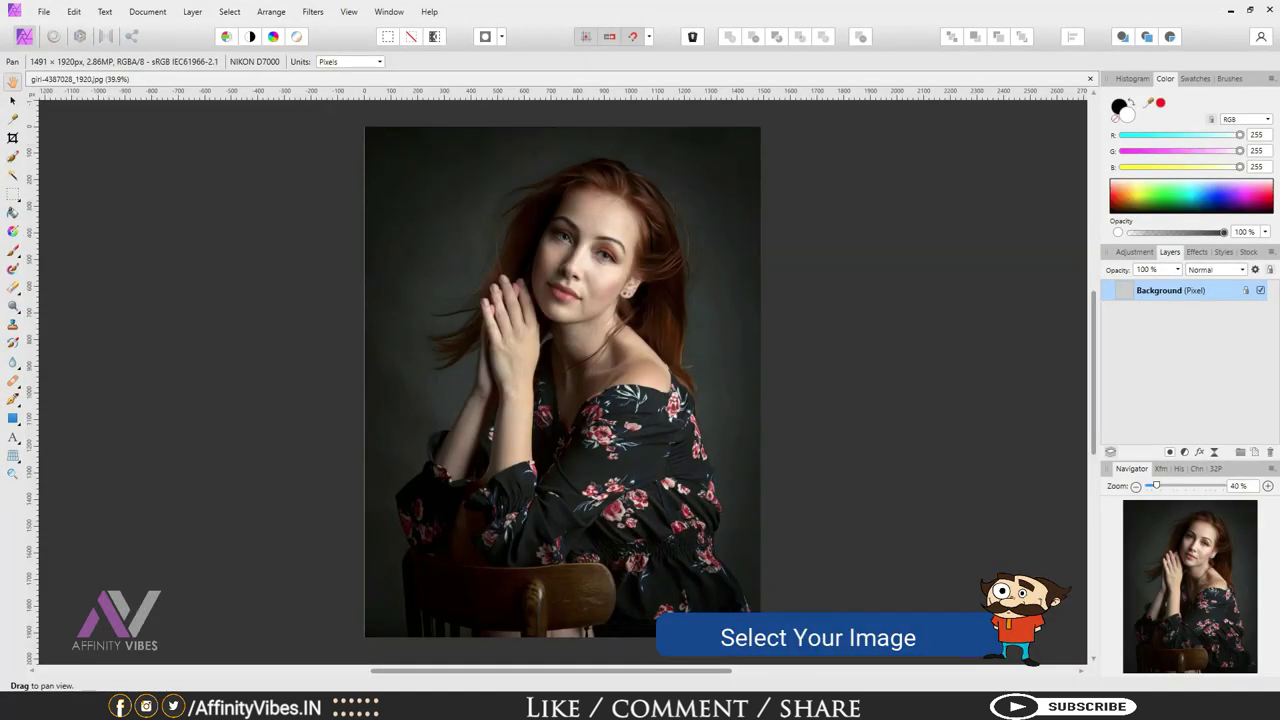
Select the Background layer, switch to the View tool, zoom to 50% and show the shape tools
{"action": "left_click", "coordinate": [13, 100]}
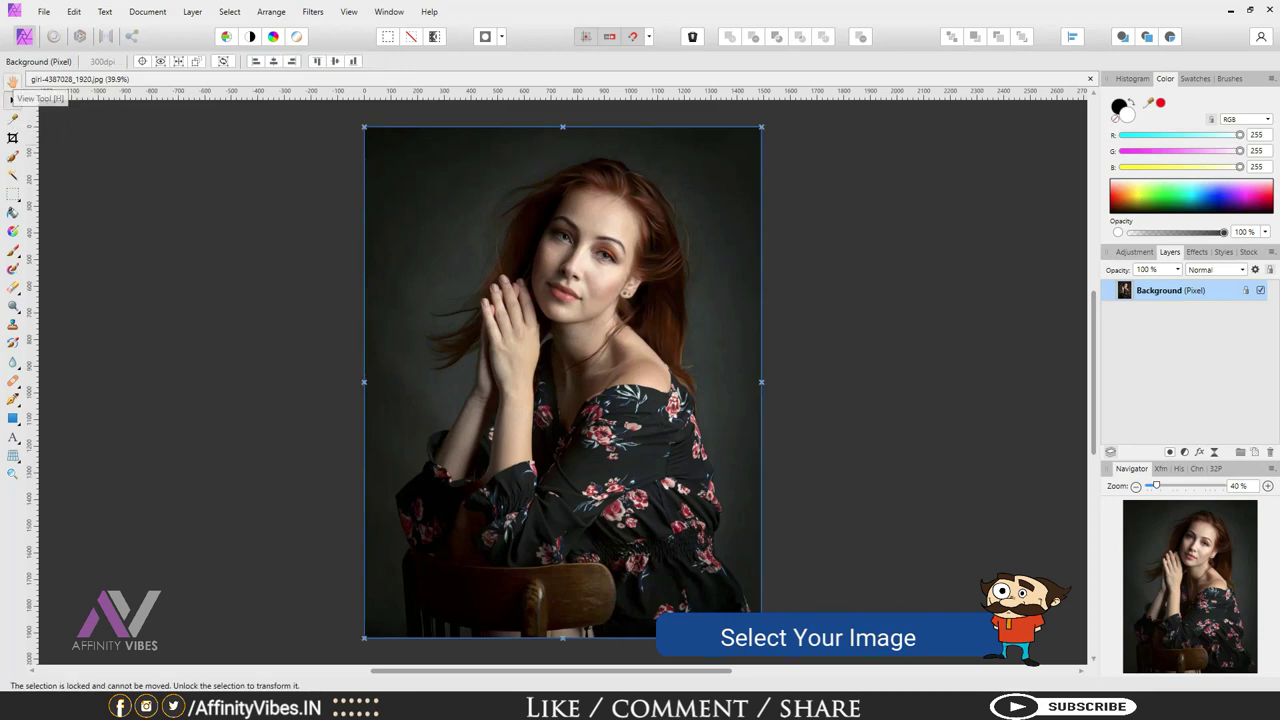
{"action": "left_click", "coordinate": [12, 80]}
{"action": "key", "text": "ctrl+plus"}
{"action": "left_click", "coordinate": [13, 418]}
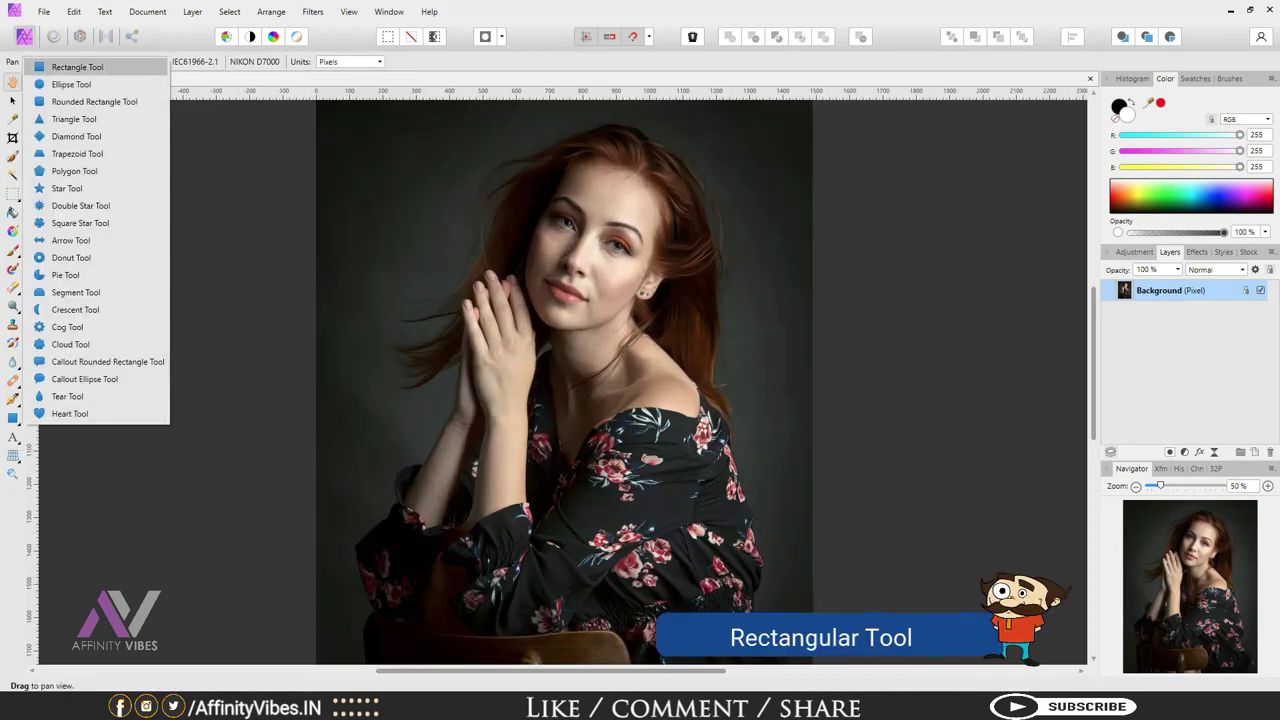
Draw a thin black-filled rectangle across the portrait's top edge and duplicate it
{"action": "left_click", "coordinate": [77, 67]}
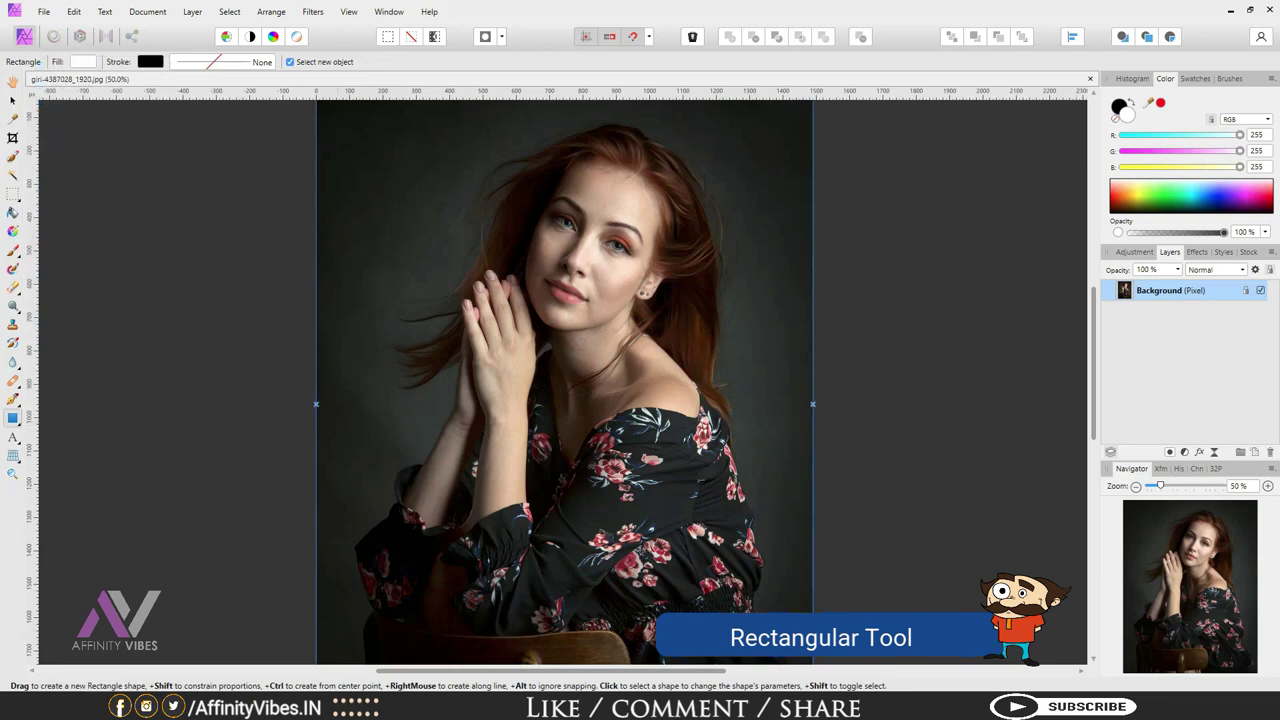
{"action": "scroll", "coordinate": [564, 380], "scroll_direction": "up", "scroll_amount": 1}
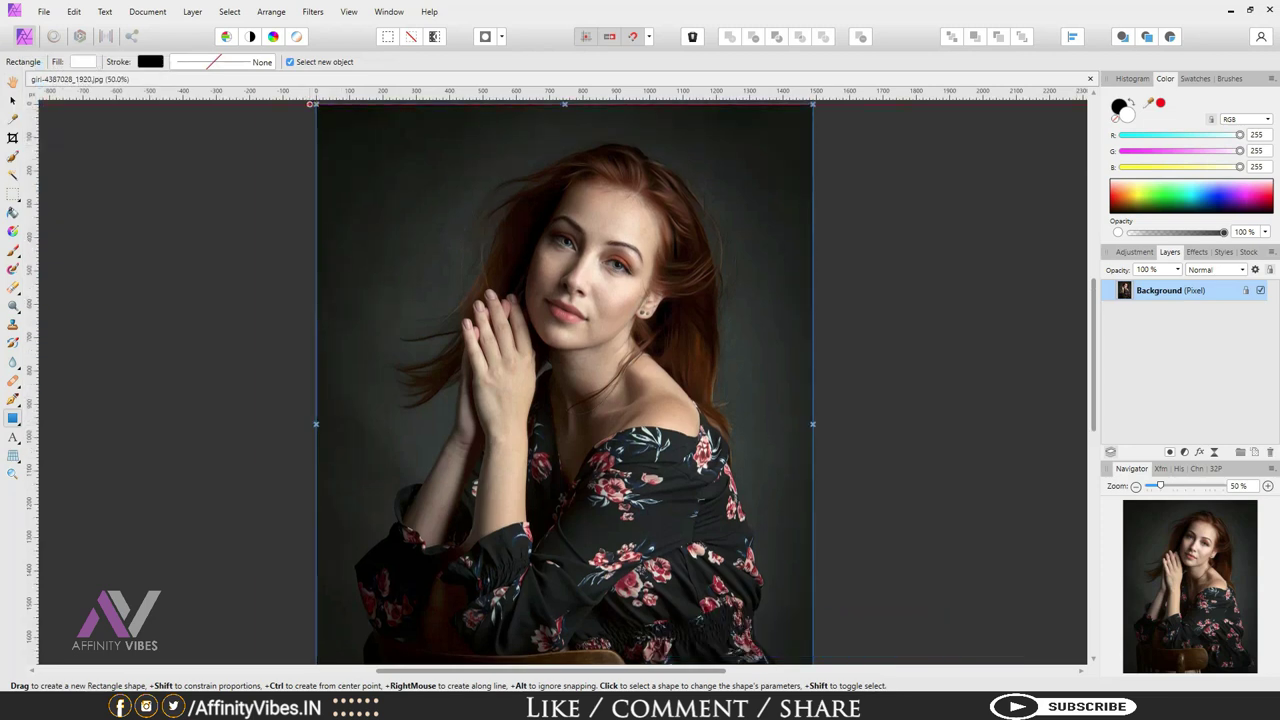
{"action": "mouse_move", "coordinate": [316, 104]}
{"action": "left_mouse_down"}
{"action": "mouse_move", "coordinate": [486, 137]}
{"action": "mouse_move", "coordinate": [816, 138]}
{"action": "left_mouse_up"}
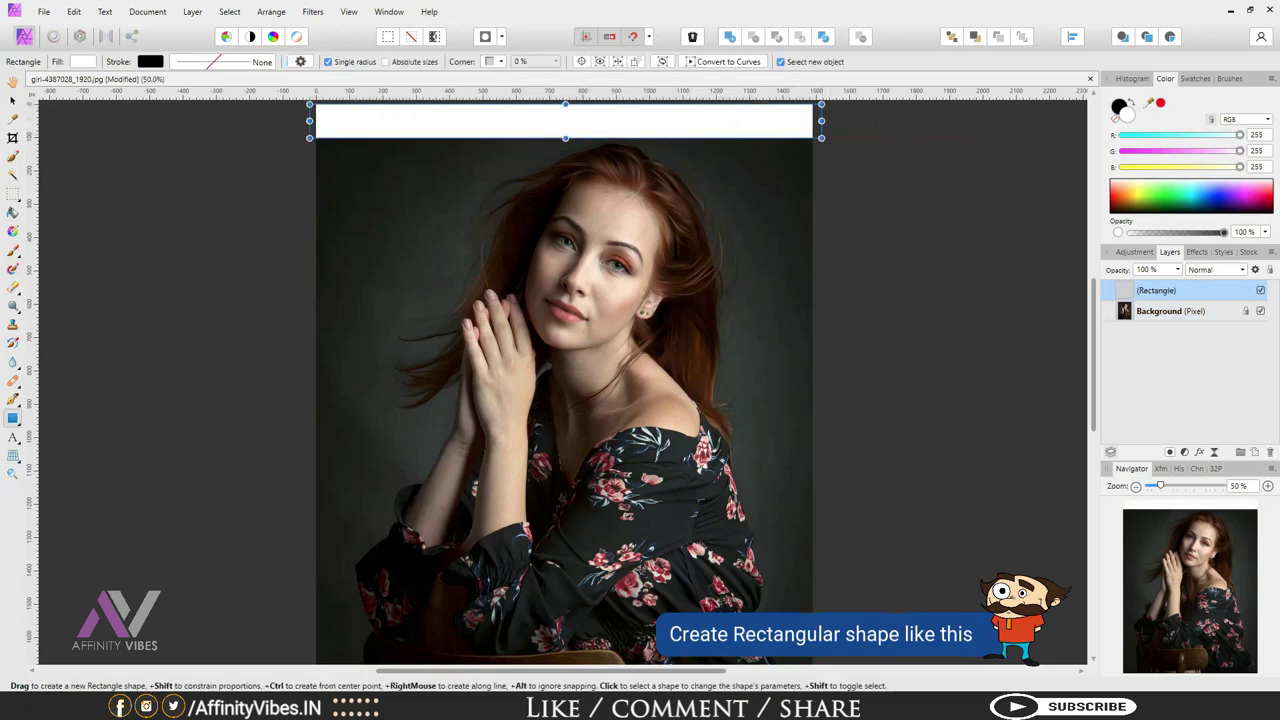
{"action": "key", "text": "x"}
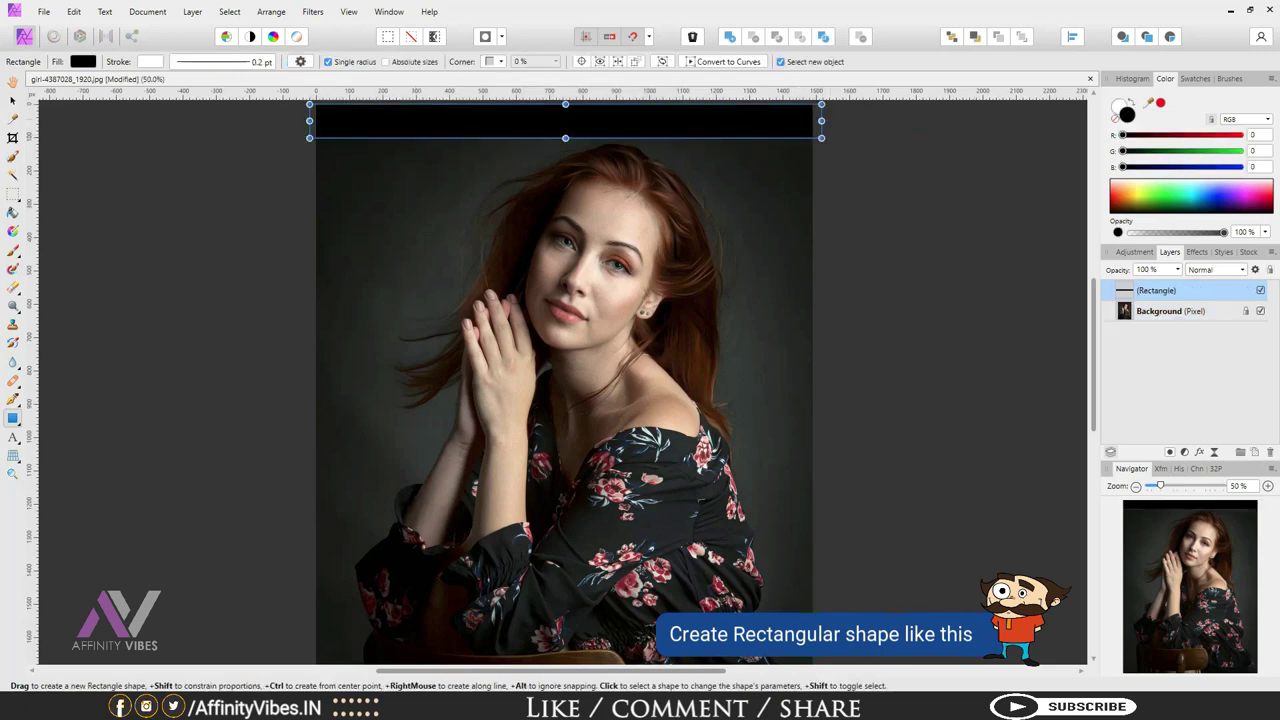
{"action": "key", "text": "v"}
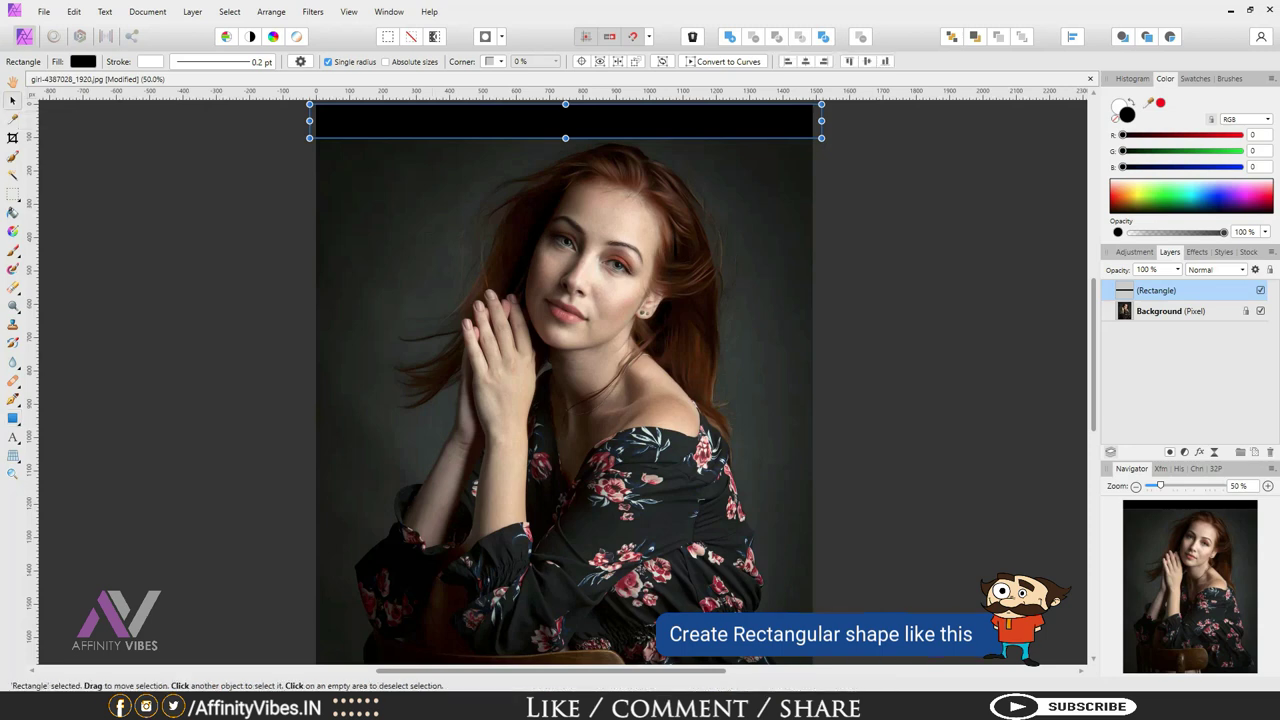
{"action": "key", "text": "ctrl+j"}
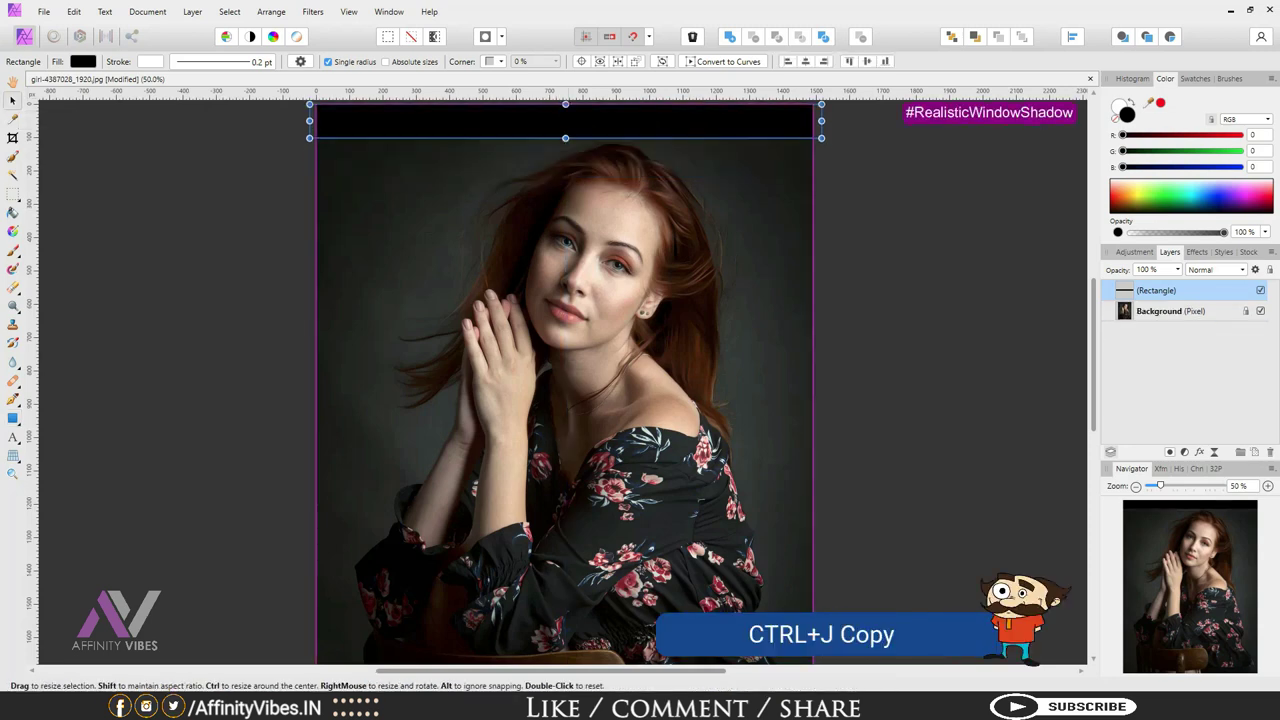
Slim the bar slightly and stack three evenly spaced copies at the top of the photo
{"action": "left_click_drag", "start_coordinate": [565, 137], "coordinate": [565, 127]}
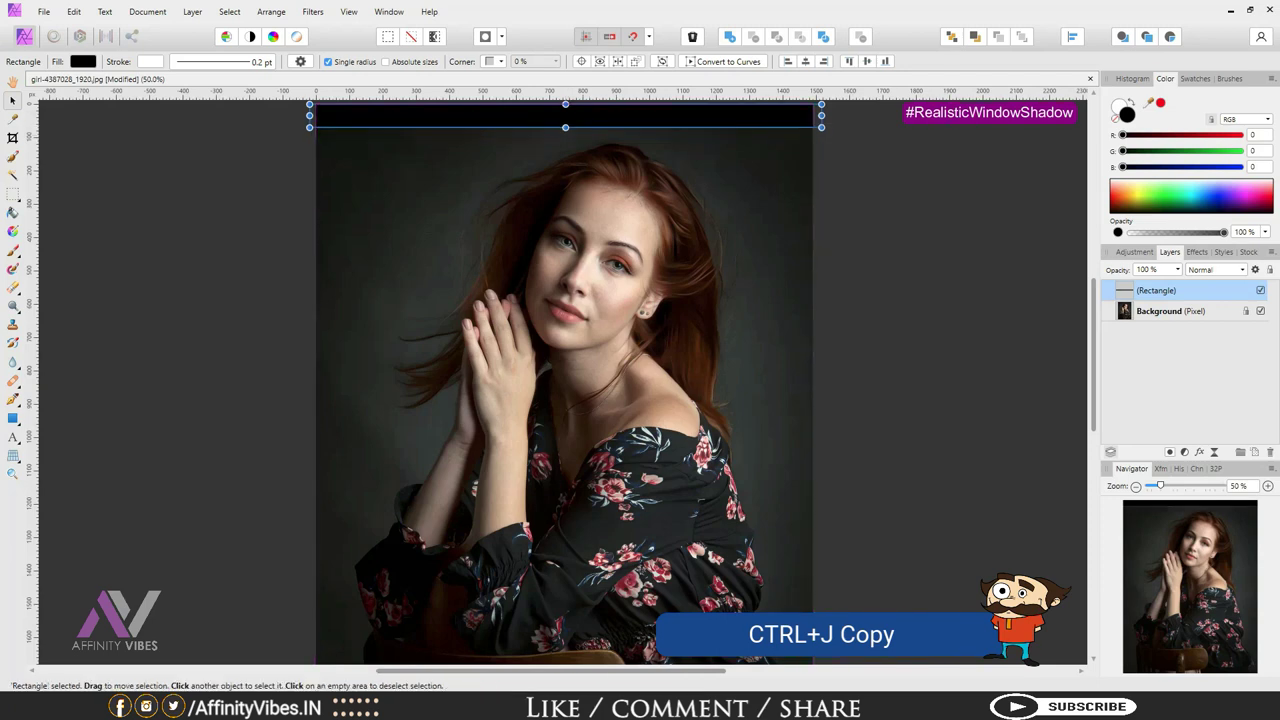
{"action": "key", "text": "ctrl+j"}
{"action": "left_click_drag", "start_coordinate": [561, 110], "coordinate": [561, 134]}
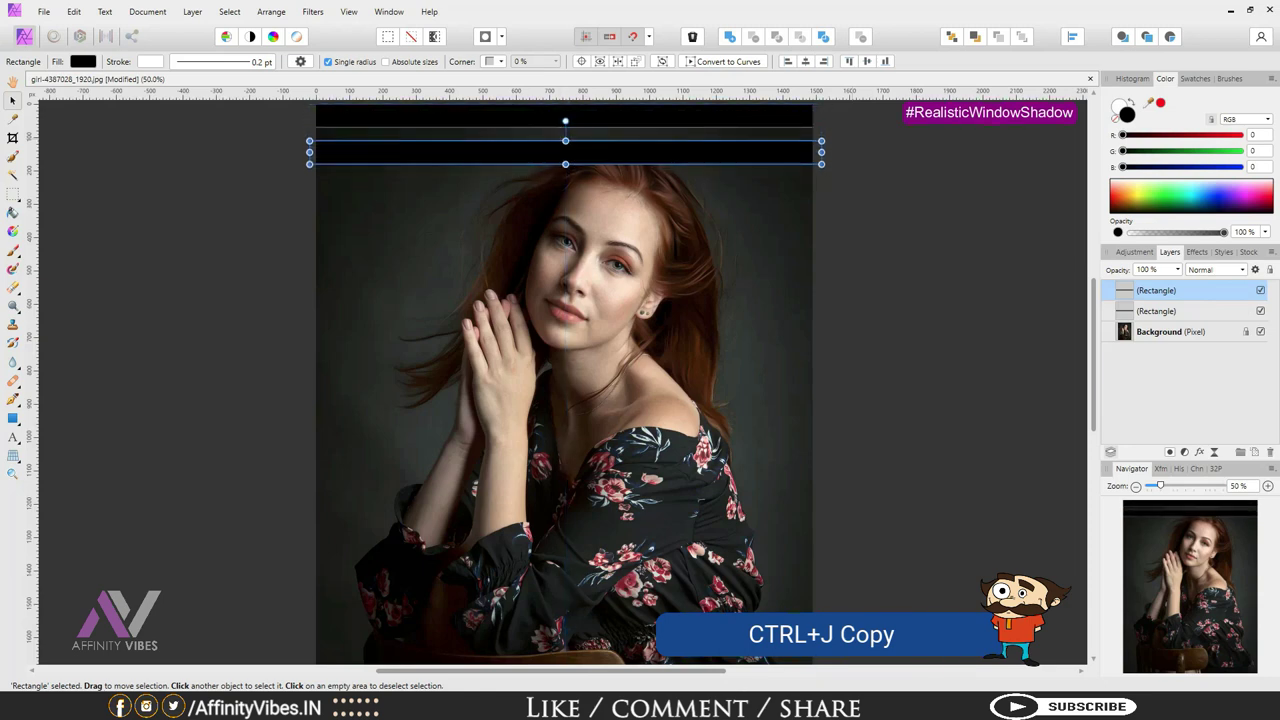
{"action": "key", "text": "ctrl+j"}
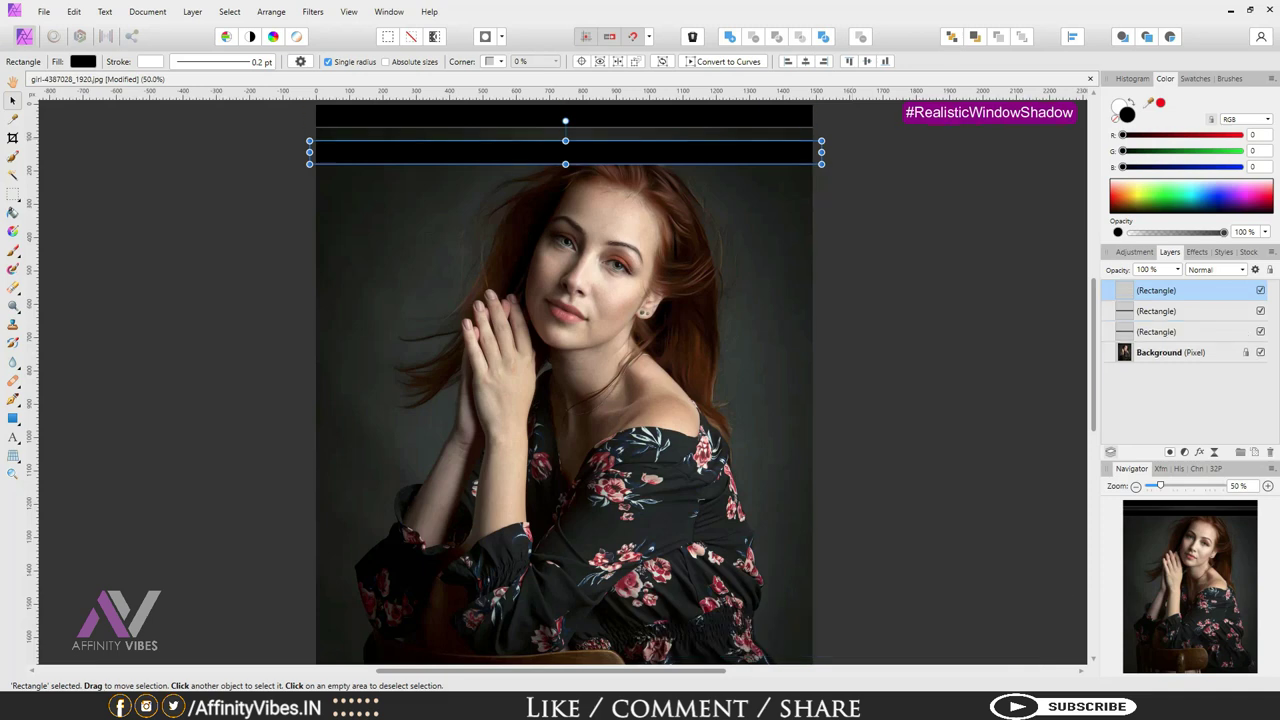
{"action": "left_click_drag", "start_coordinate": [565, 152], "coordinate": [560, 173]}
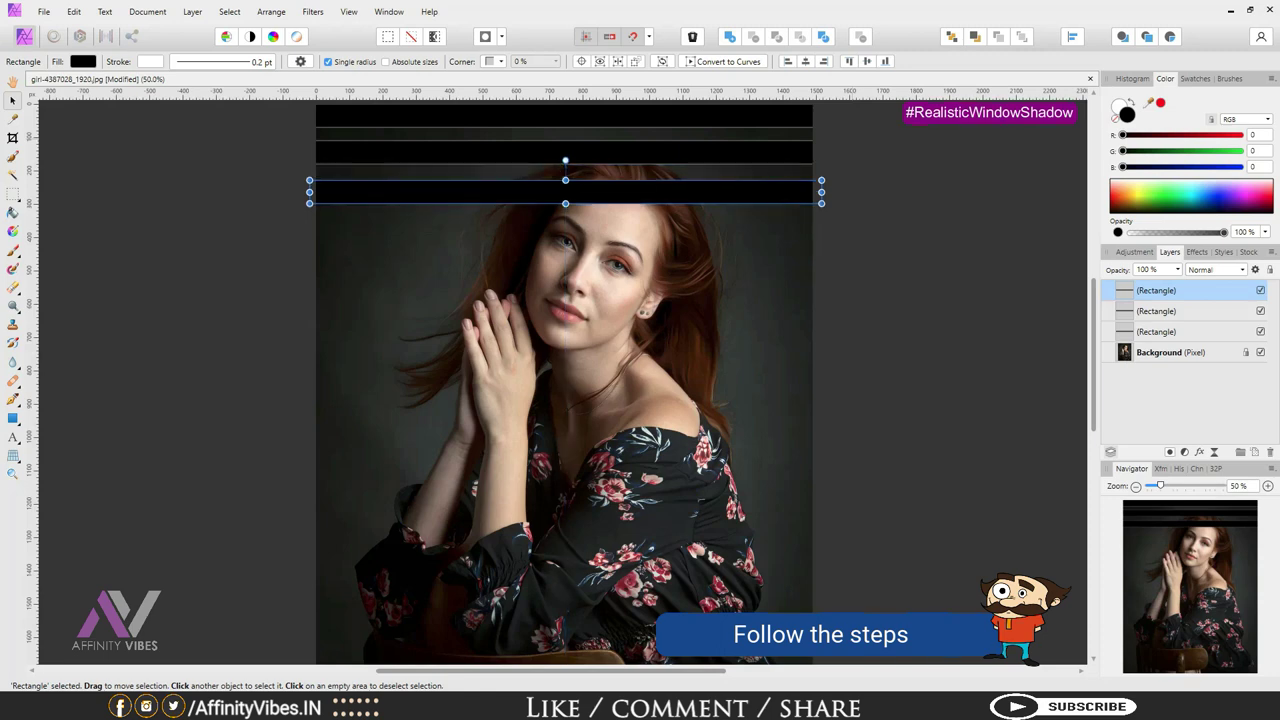
Duplicate the three bars three times, moving each set down over the face and hands
{"action": "left_click", "coordinate": [1180, 331], "text": "shift"}
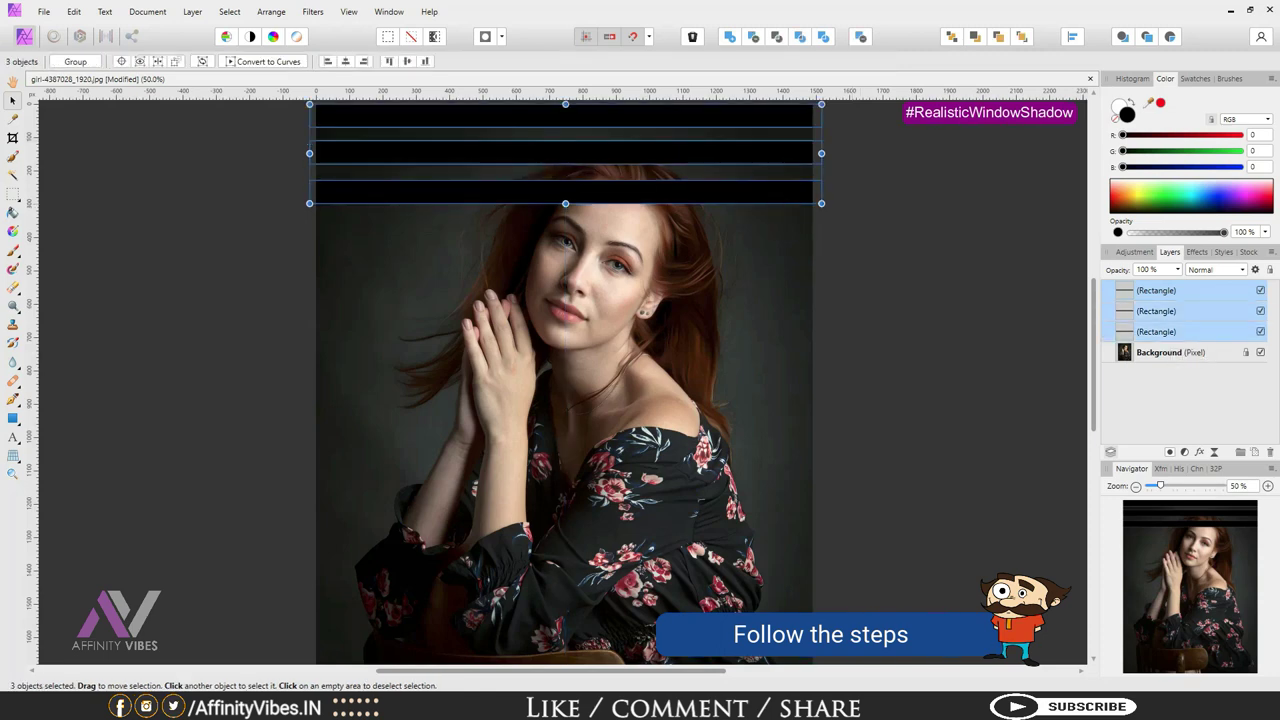
{"action": "key", "text": "ctrl+j"}
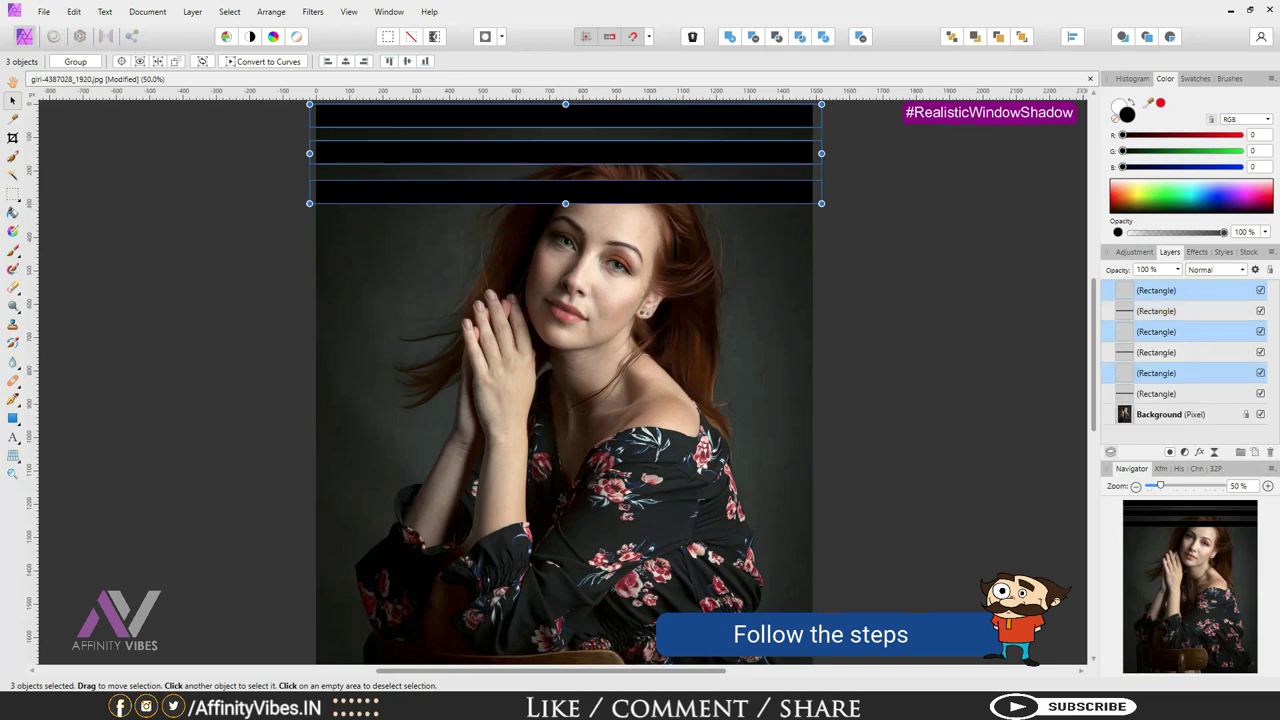
{"action": "left_click_drag", "start_coordinate": [562, 104], "coordinate": [563, 211]}
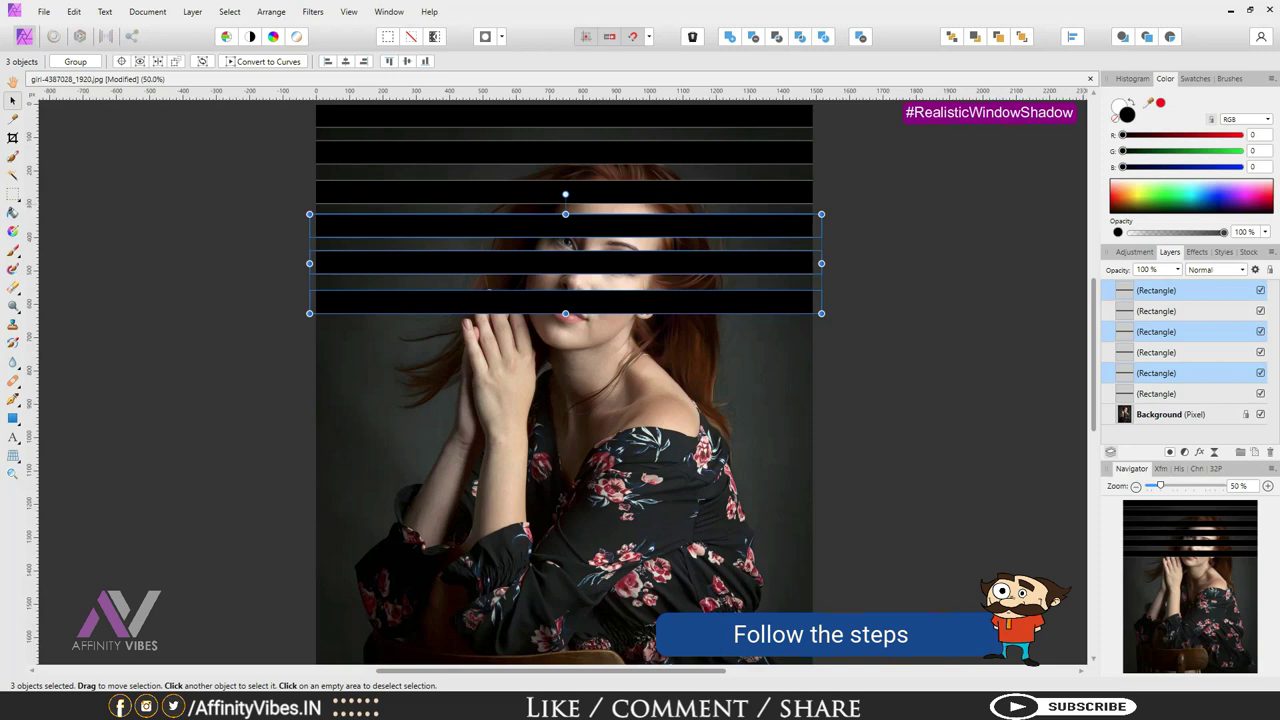
{"action": "key", "text": "ctrl+j"}
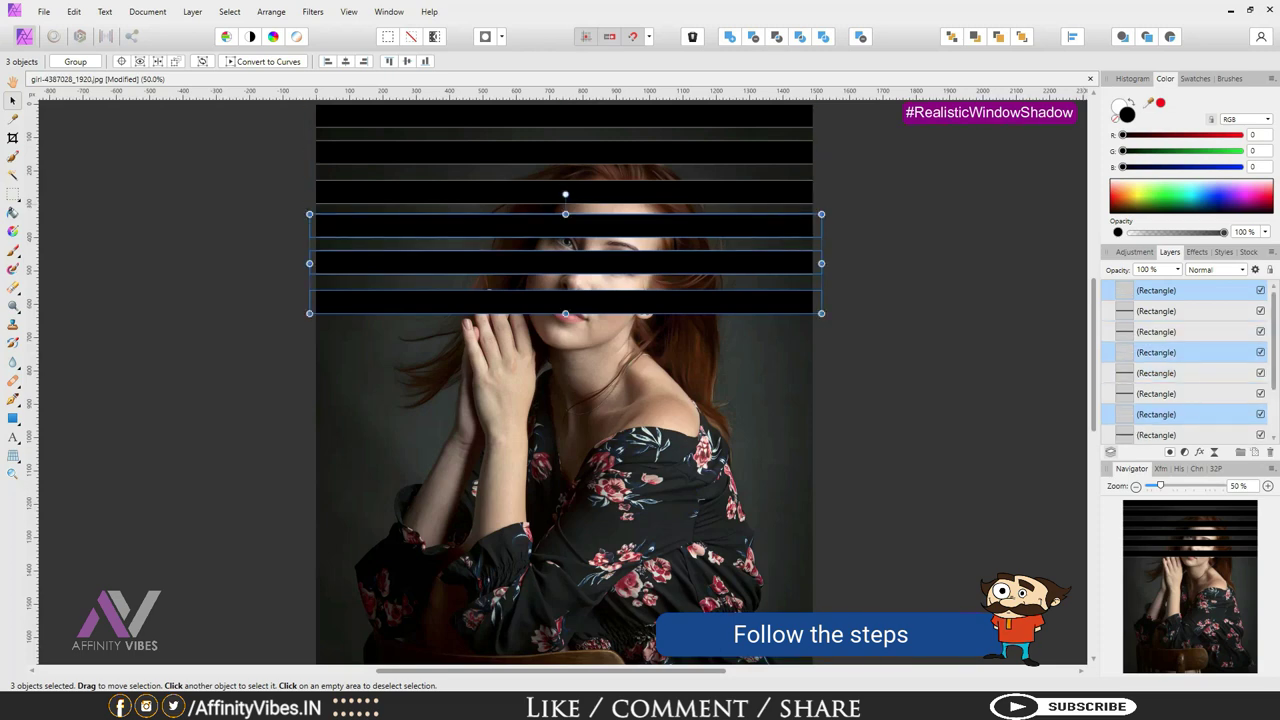
{"action": "left_click_drag", "start_coordinate": [563, 214], "coordinate": [562, 321]}
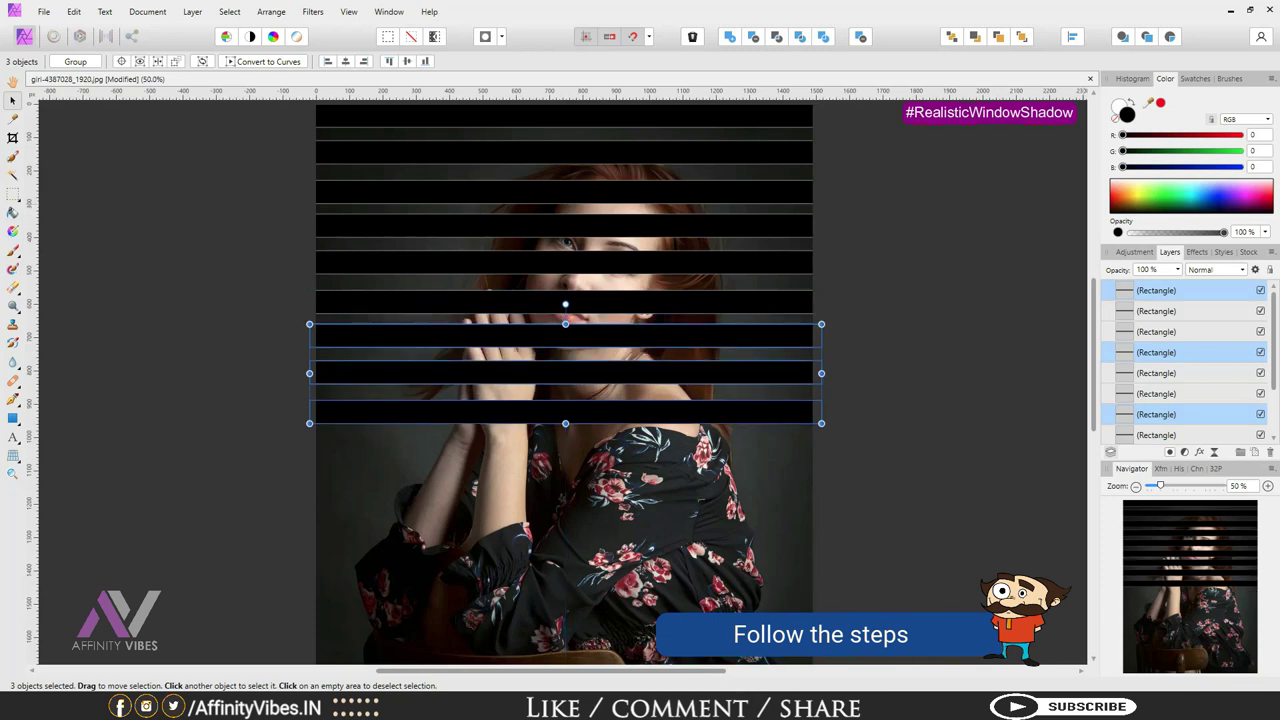
{"action": "key", "text": "ctrl+j"}
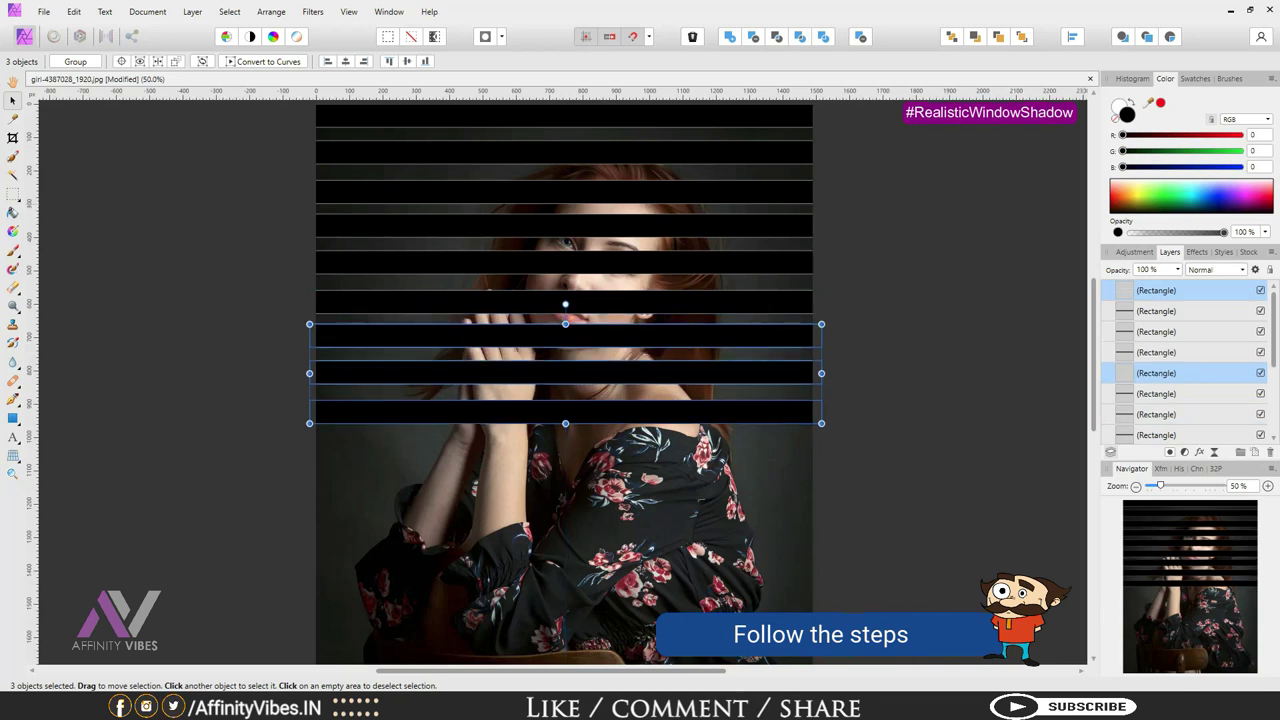
{"action": "left_click_drag", "start_coordinate": [562, 324], "coordinate": [565, 434]}
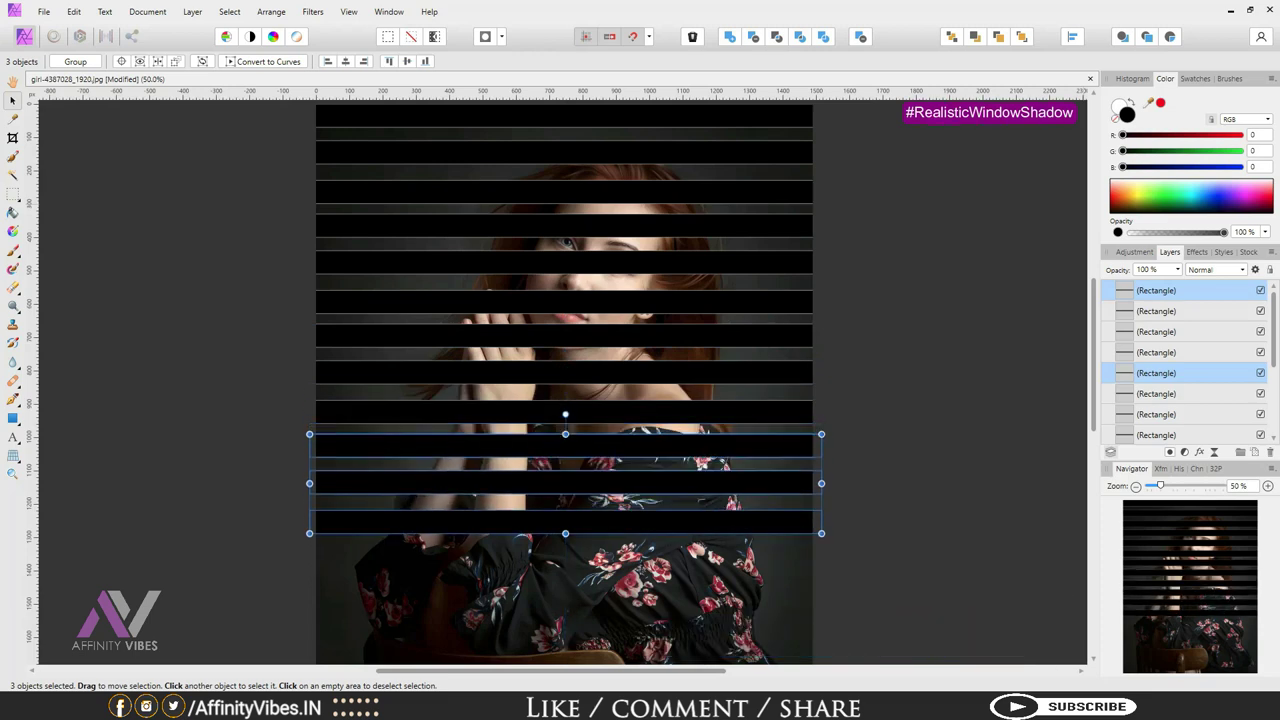
Group all twelve bar layers into one Group and zoom out to the whole image
{"action": "scroll", "coordinate": [1180, 360], "scroll_direction": "down", "scroll_amount": 3}
{"action": "left_click", "coordinate": [1200, 393], "text": "shift"}
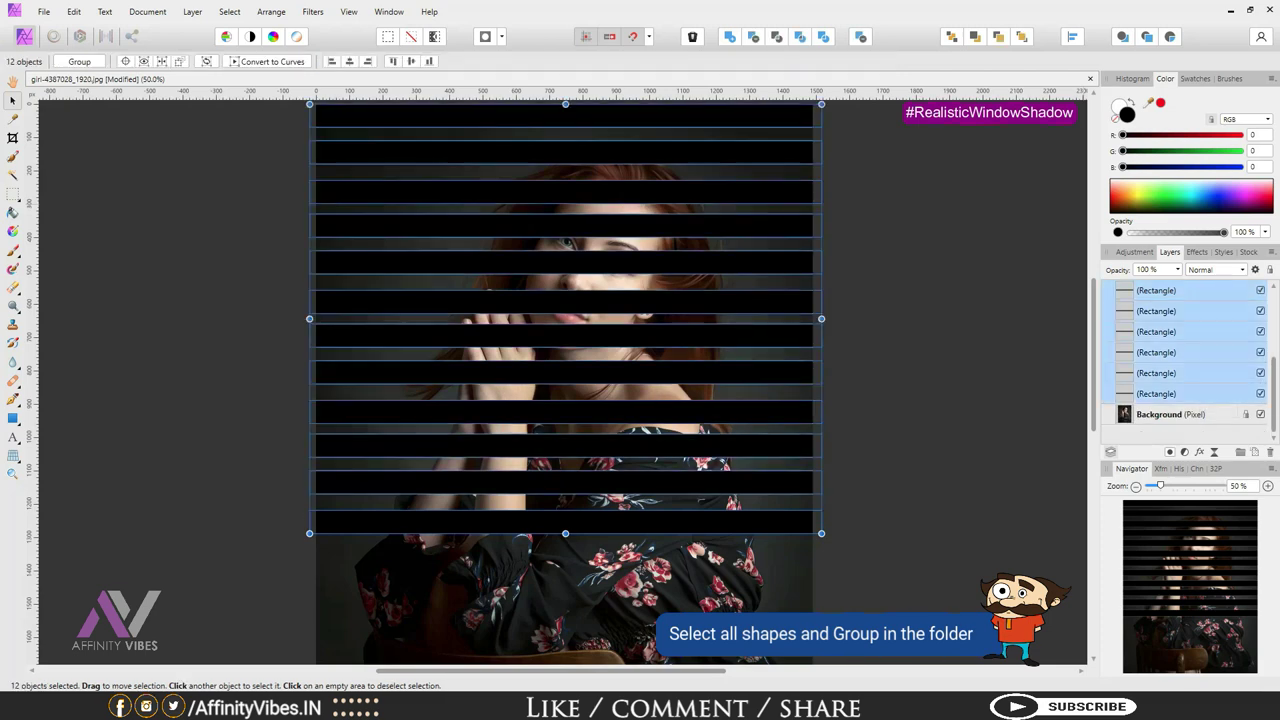
{"action": "key", "text": "ctrl+g"}
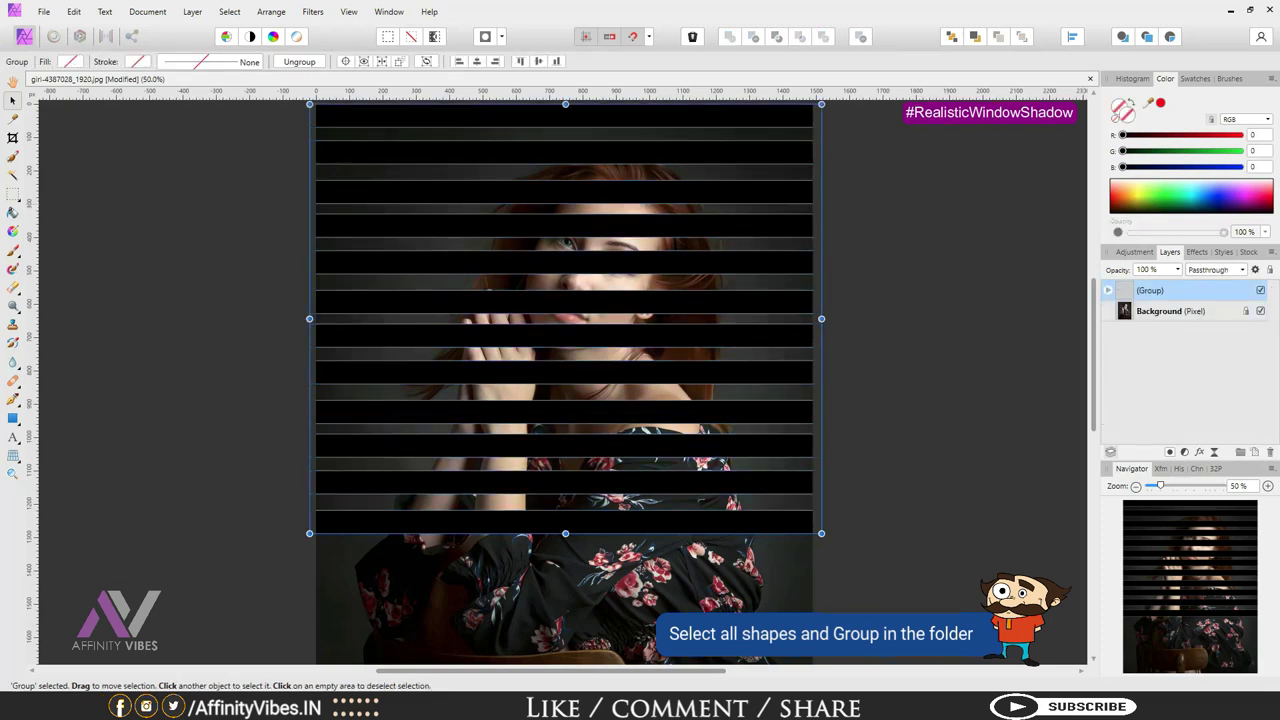
{"action": "key", "text": "ctrl+minus"}
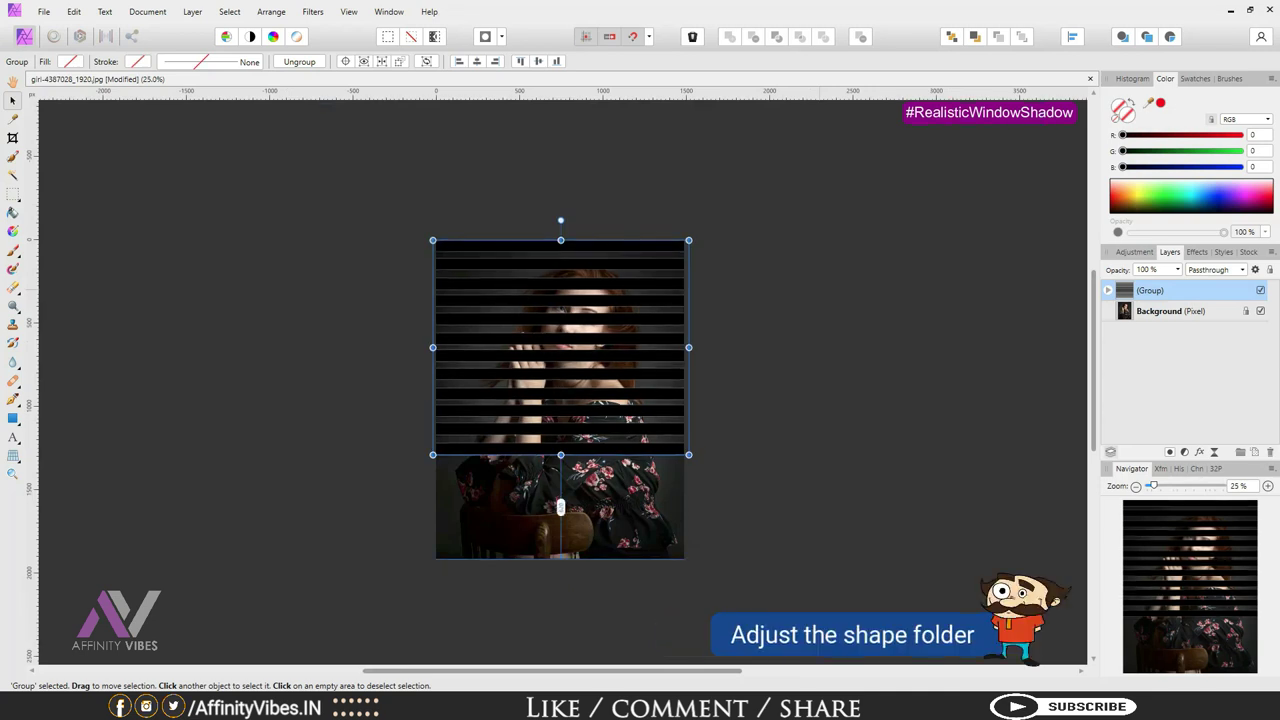
Rotate the stripe group to a diagonal and scale it to cover the portrait corner to corner
{"action": "left_click_drag", "start_coordinate": [557, 238], "coordinate": [557, 241]}
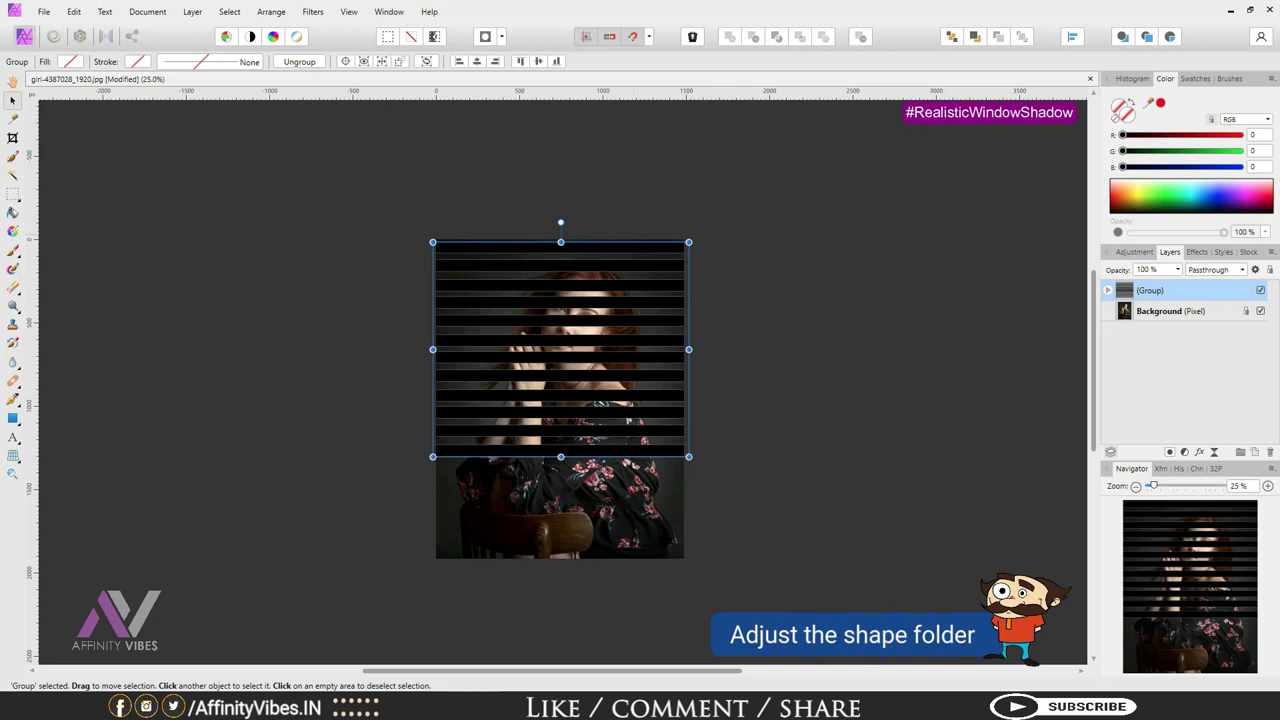
{"action": "left_click_drag", "start_coordinate": [560, 222], "coordinate": [608, 231]}
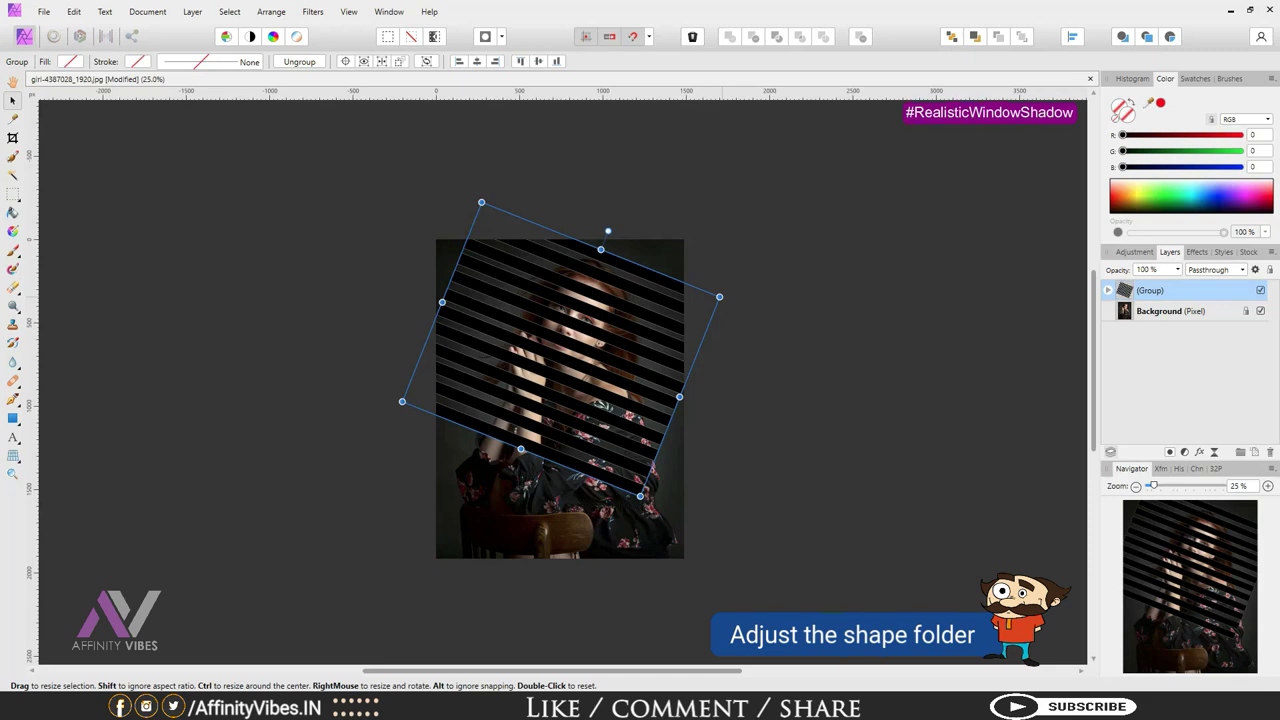
{"action": "left_click_drag", "start_coordinate": [719, 296], "coordinate": [803, 269]}
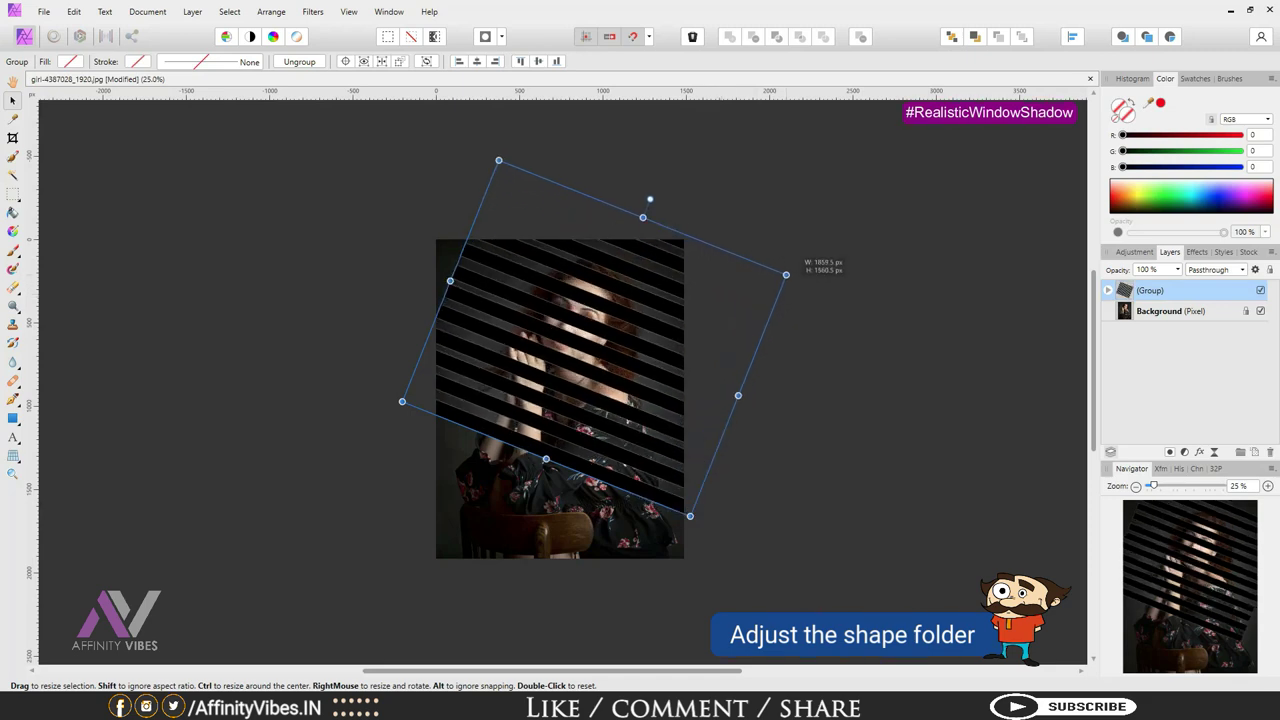
{"action": "left_click_drag", "start_coordinate": [402, 401], "coordinate": [322, 428]}
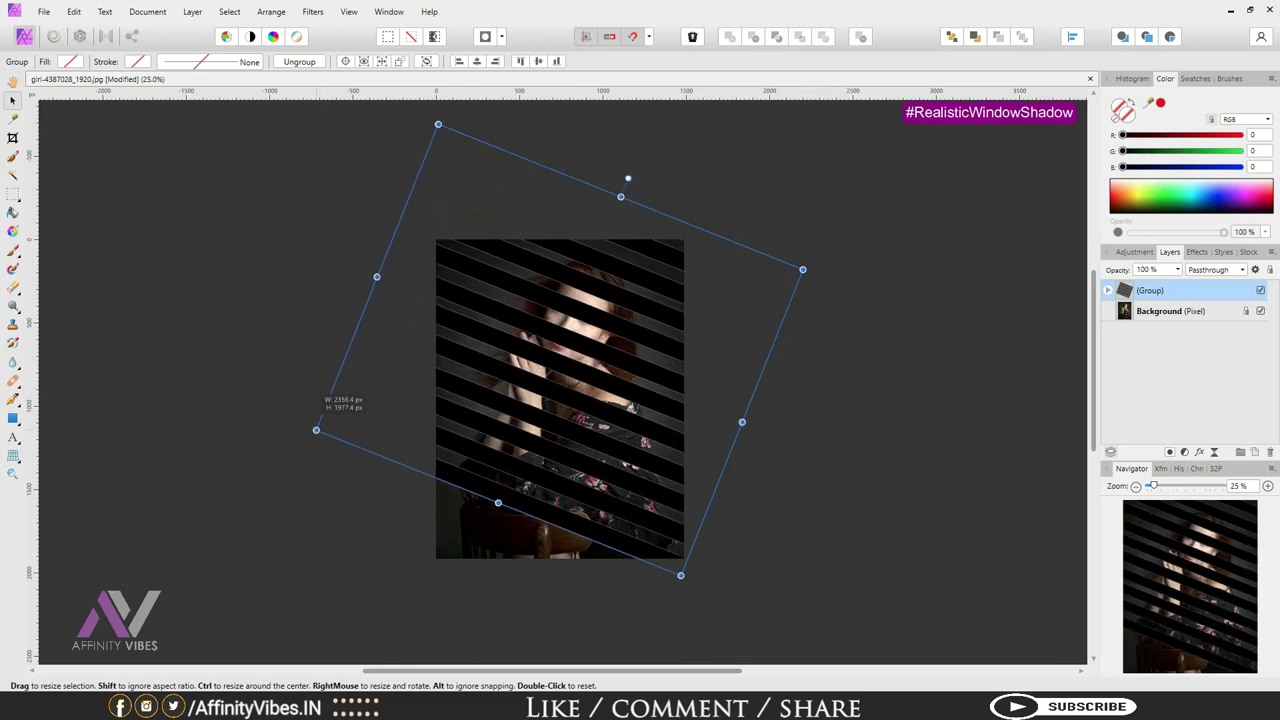
{"action": "left_click_drag", "start_coordinate": [322, 428], "coordinate": [301, 435]}
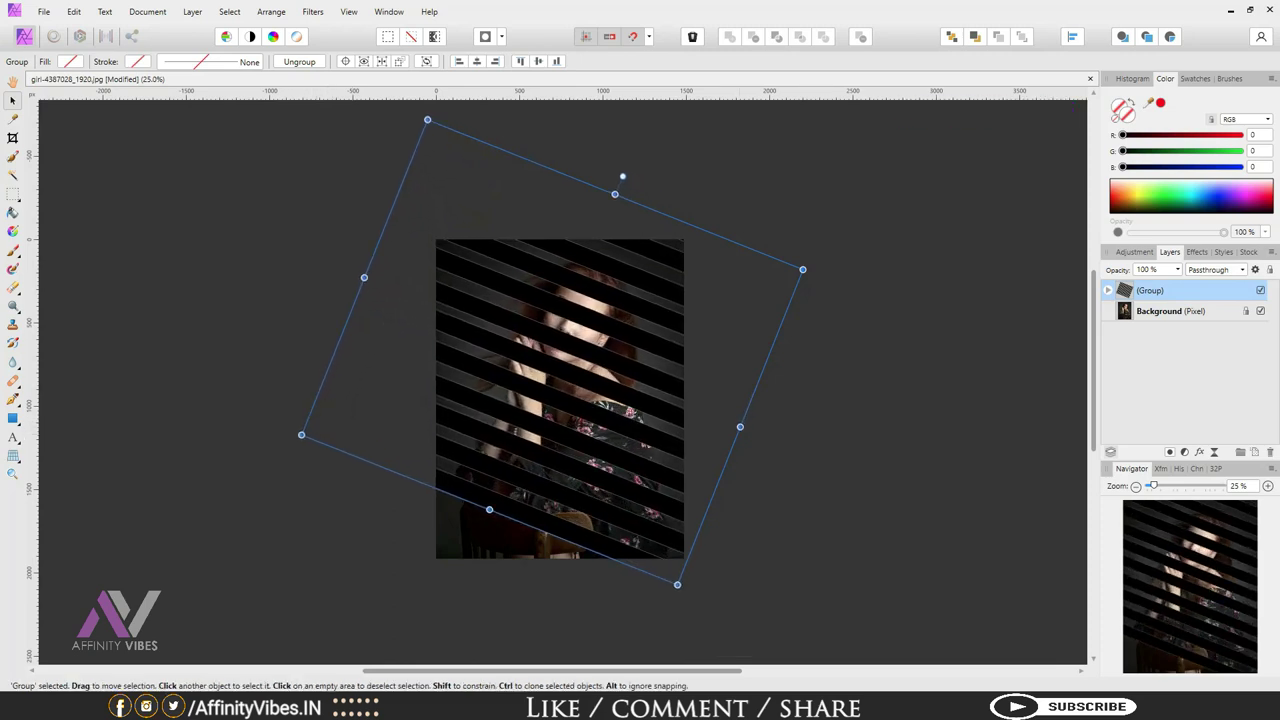
{"action": "left_click_drag", "start_coordinate": [555, 350], "coordinate": [563, 345]}
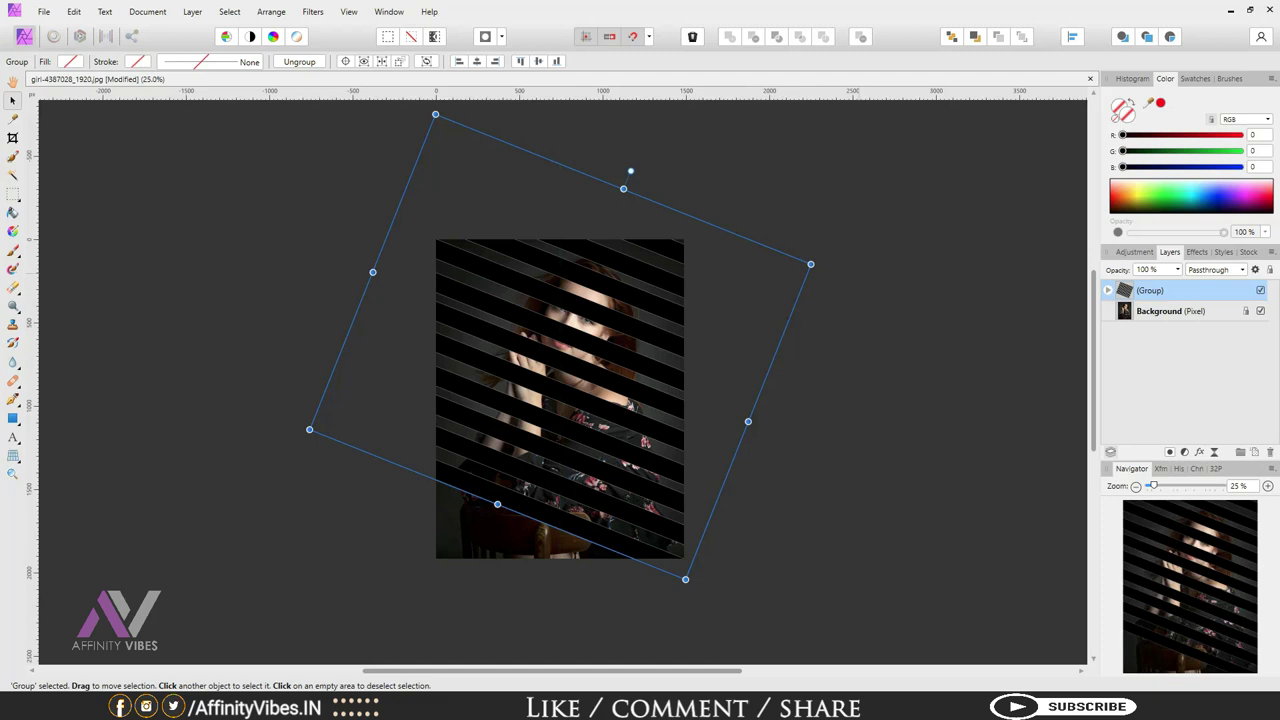
{"action": "scroll", "coordinate": [557, 427], "scroll_direction": "up", "scroll_amount": 3}
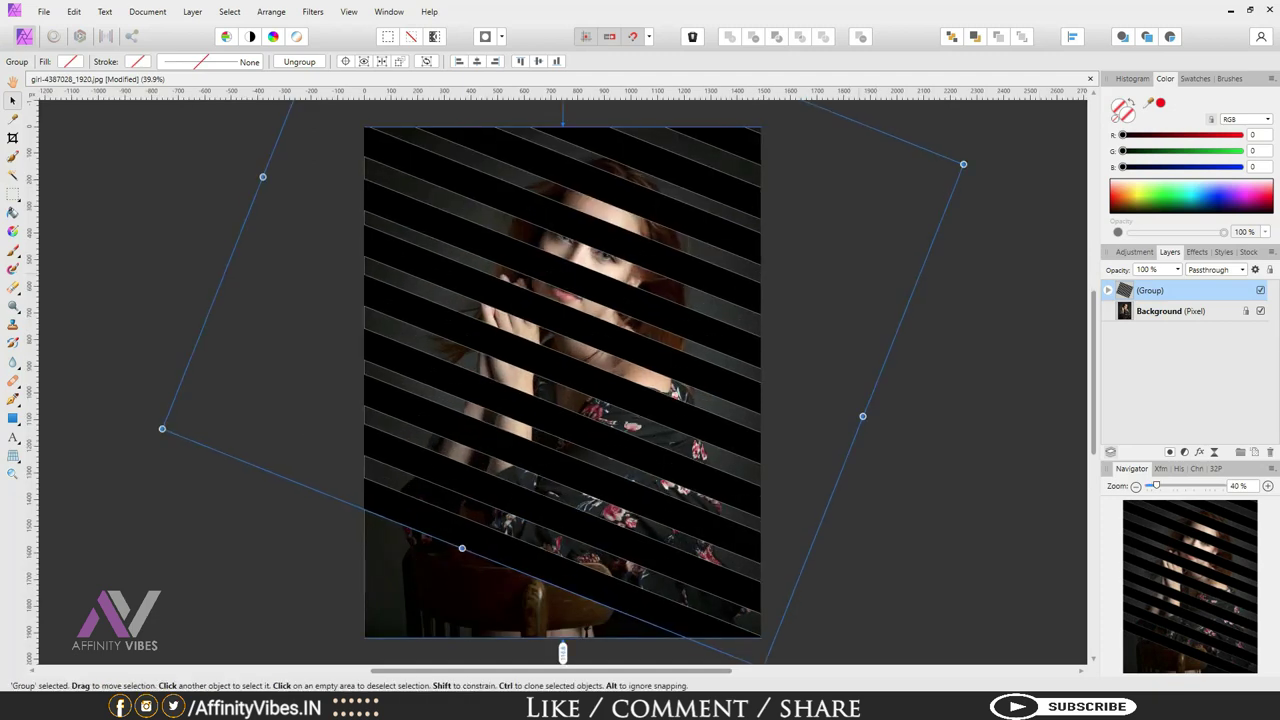
{"action": "left_click_drag", "start_coordinate": [563, 652], "coordinate": [562, 650]}
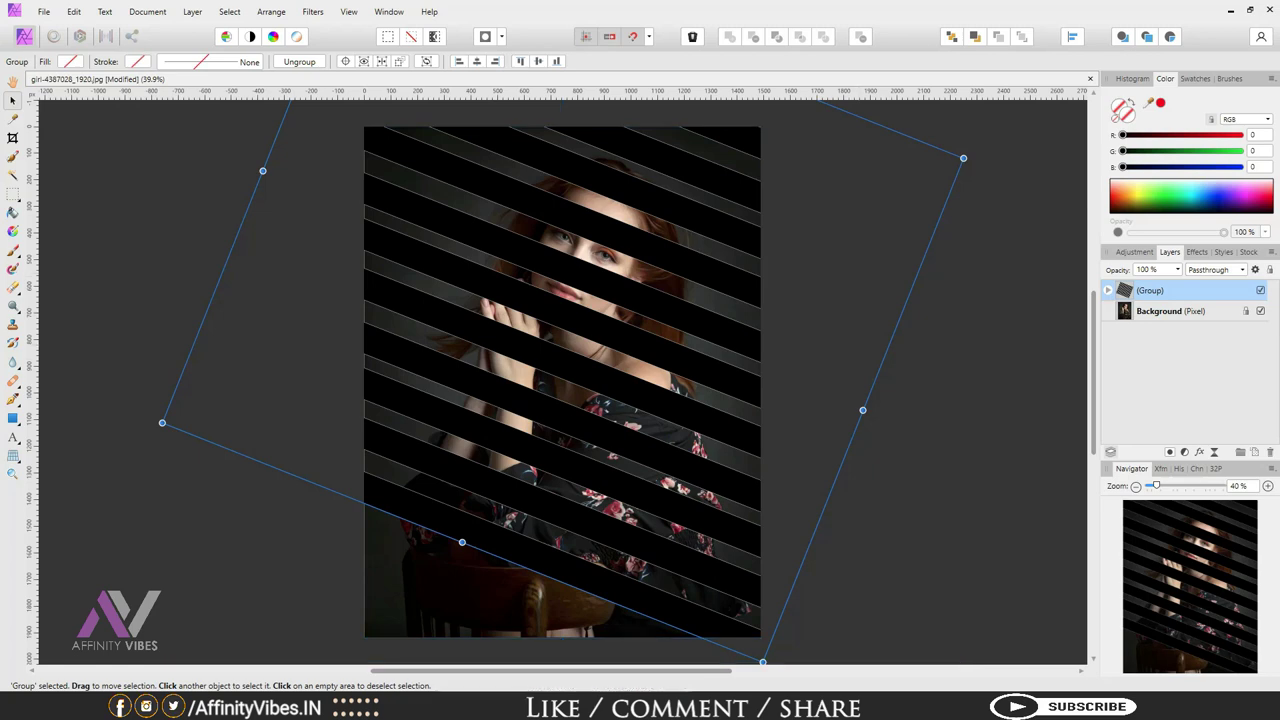
{"action": "key", "text": "ctrl+d"}
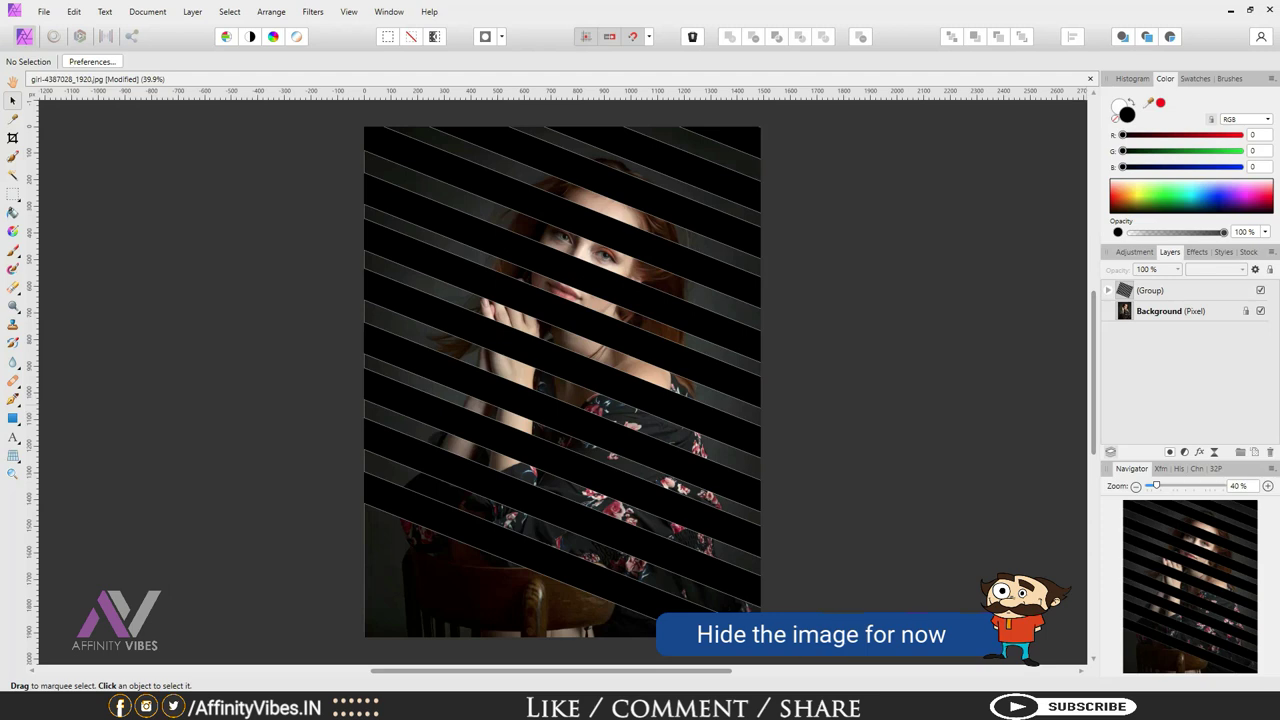
Hide Background, Merge Visible the stripes into a Pixel layer, and delete the original group
{"action": "left_click", "coordinate": [1260, 311]}
{"action": "left_click", "coordinate": [1150, 290]}
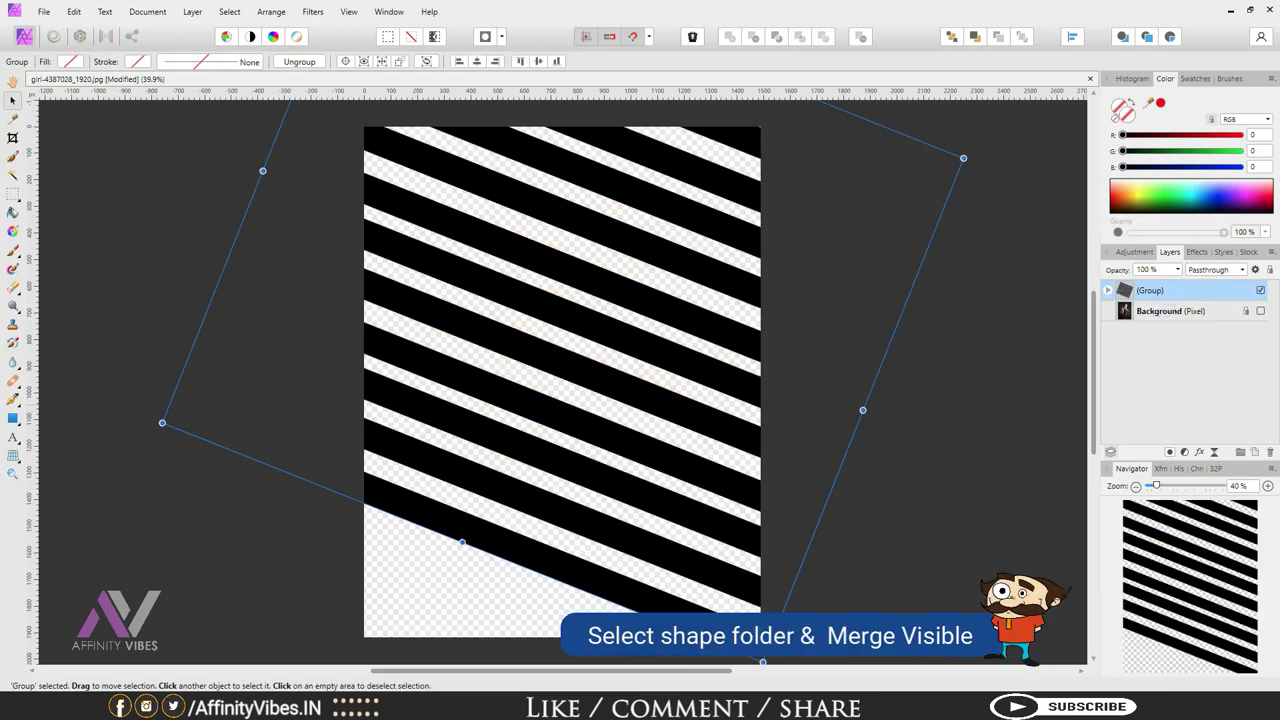
{"action": "right_click", "coordinate": [1148, 298]}
{"action": "left_click", "coordinate": [1131, 474]}
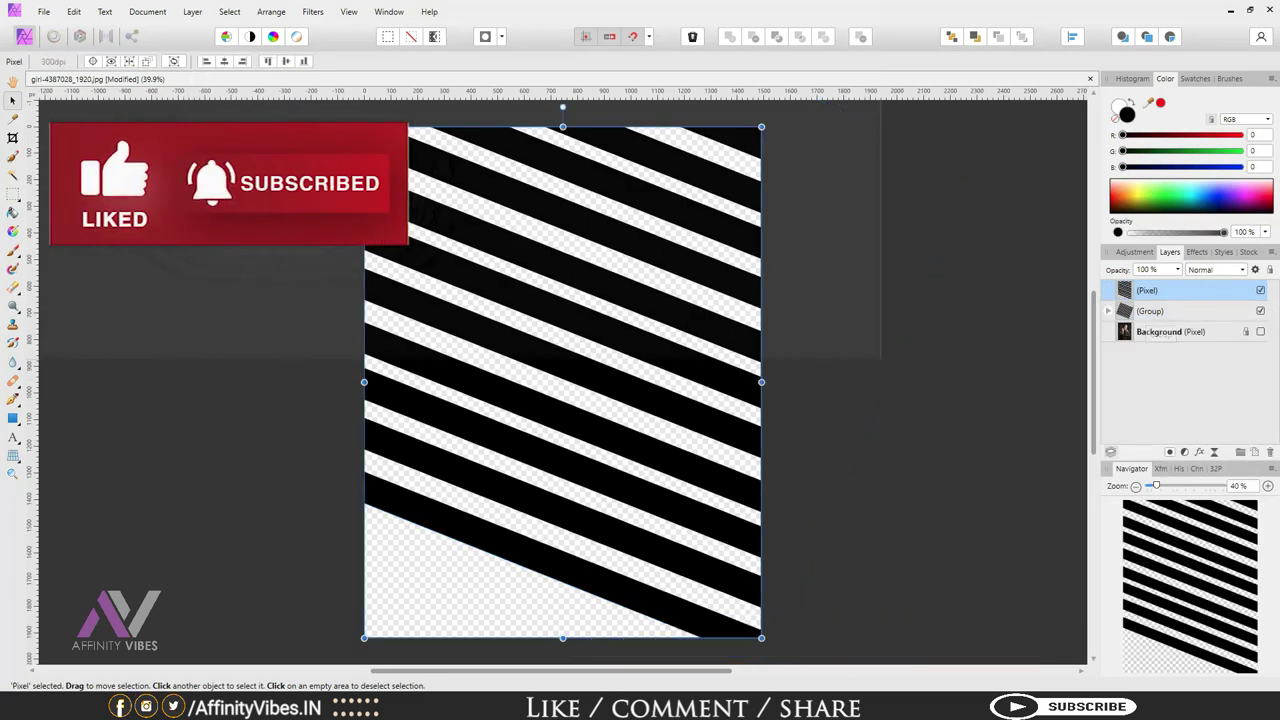
{"action": "left_click", "coordinate": [1150, 311]}
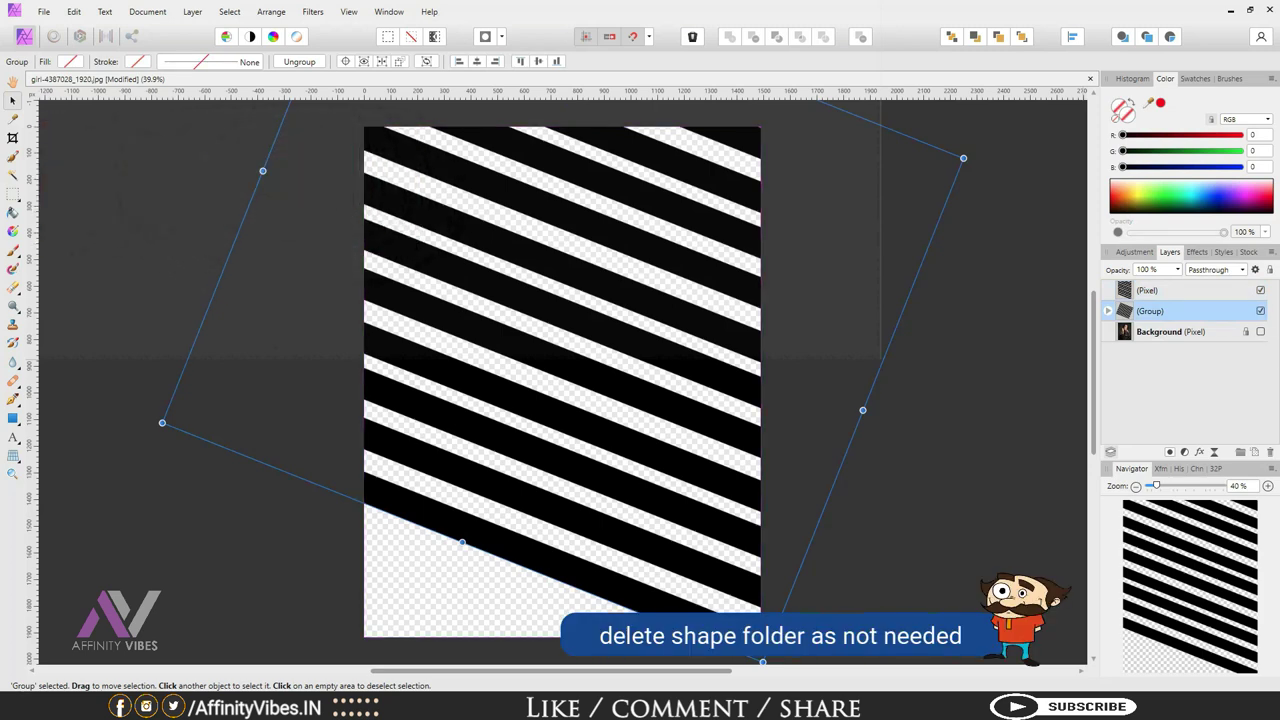
{"action": "key", "text": "Delete"}
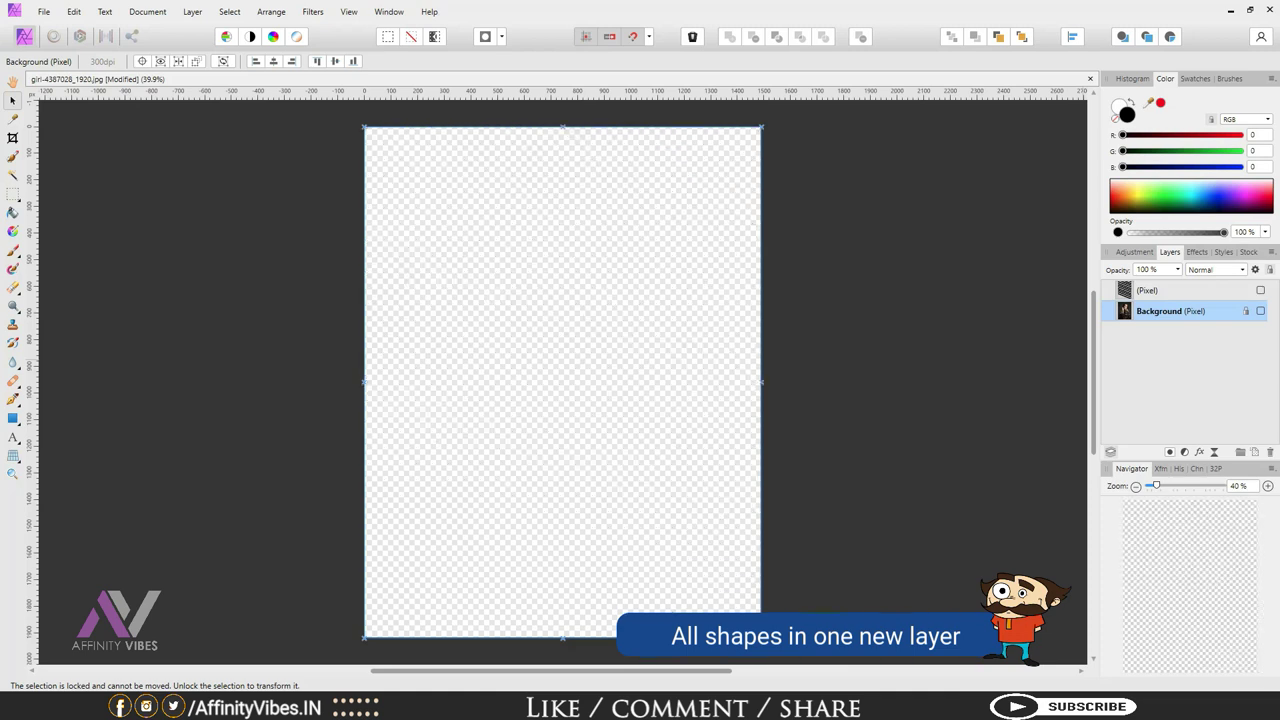
Show the portrait again and set the merged stripe Pixel layer's blend mode to Multiply
{"action": "left_click", "coordinate": [1260, 311]}
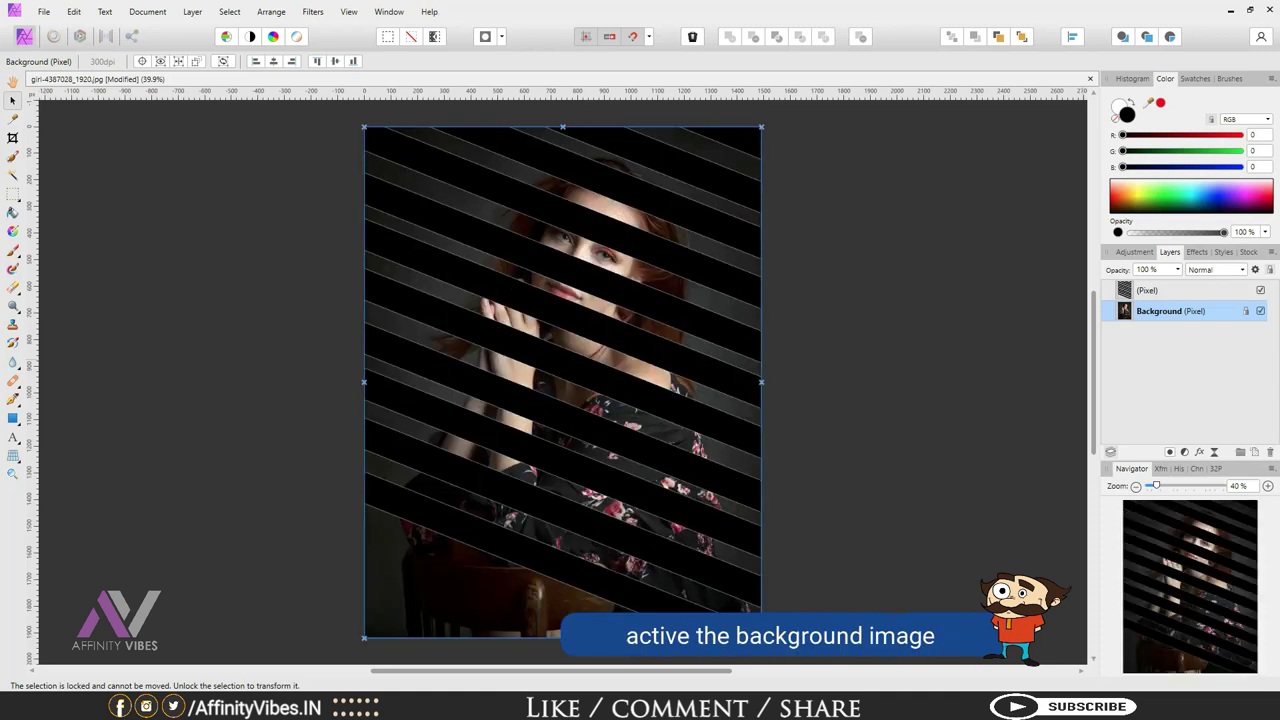
{"action": "left_click", "coordinate": [1147, 290]}
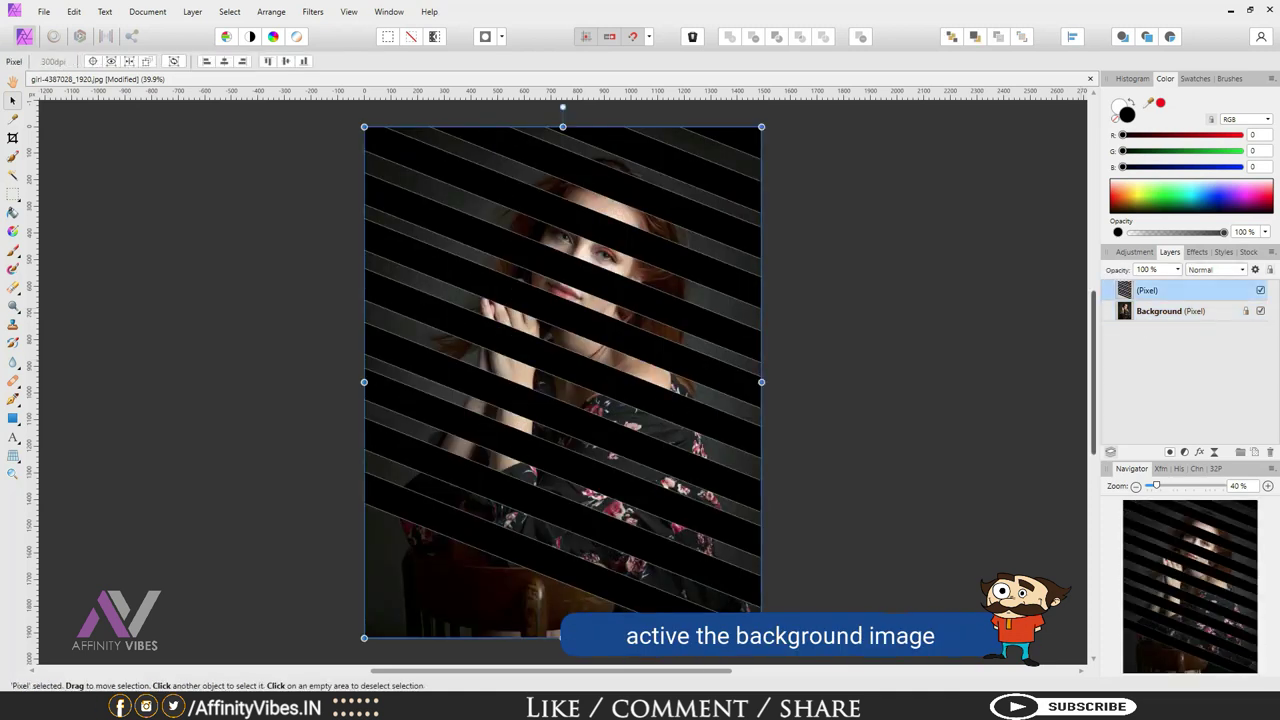
{"action": "key", "text": "h"}
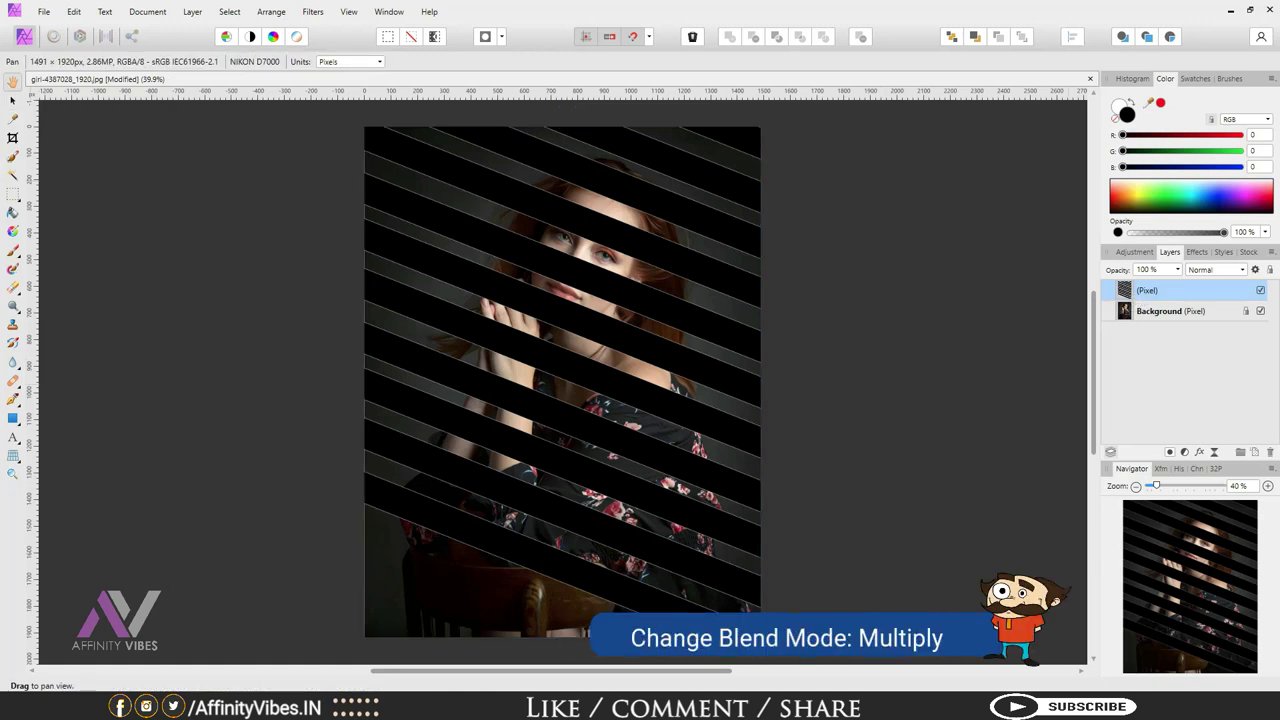
{"action": "left_click", "coordinate": [1215, 269]}
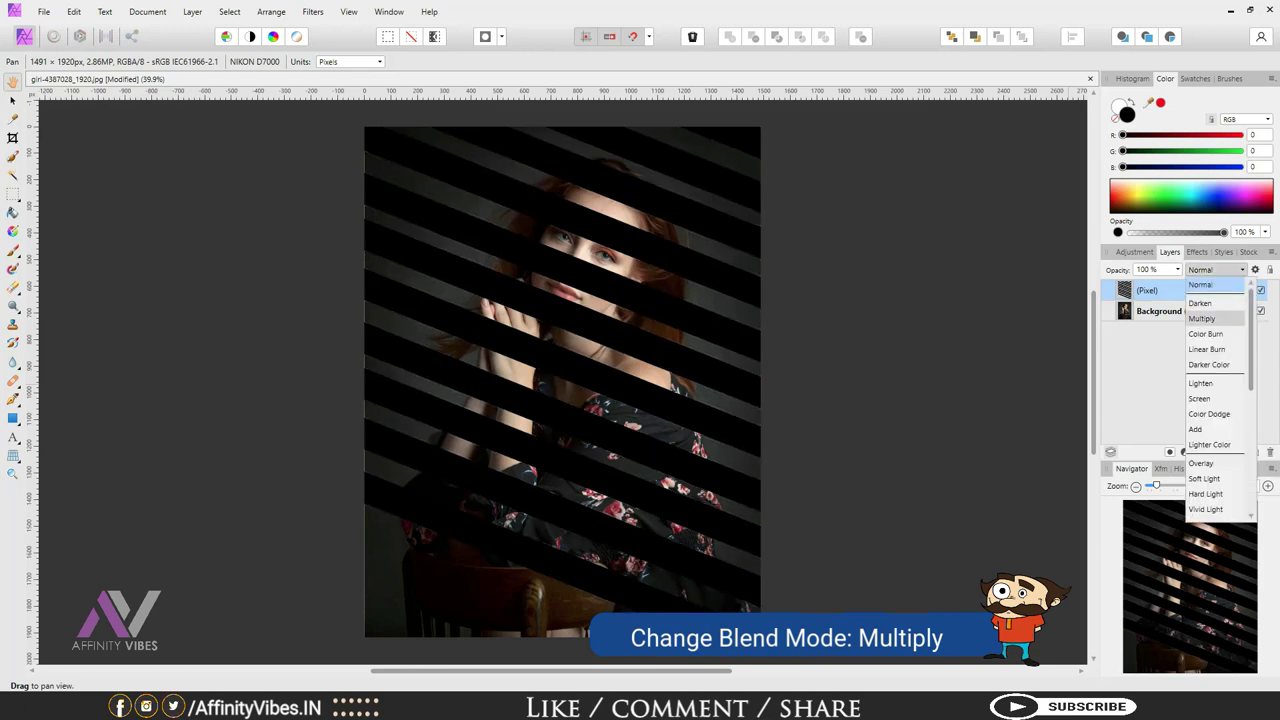
{"action": "left_click", "coordinate": [1202, 318]}
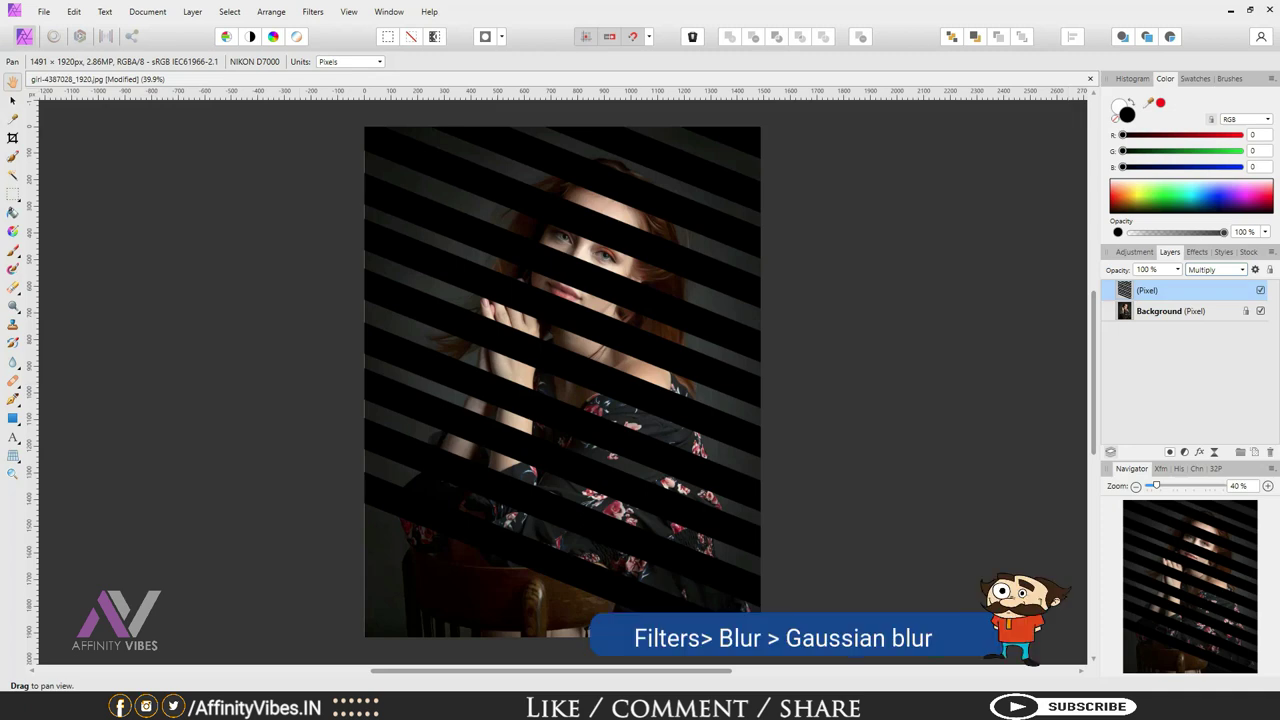
Apply Filters > Blur > Gaussian Blur with a 25.2 px radius to the stripe layer
{"action": "left_click", "coordinate": [313, 11]}
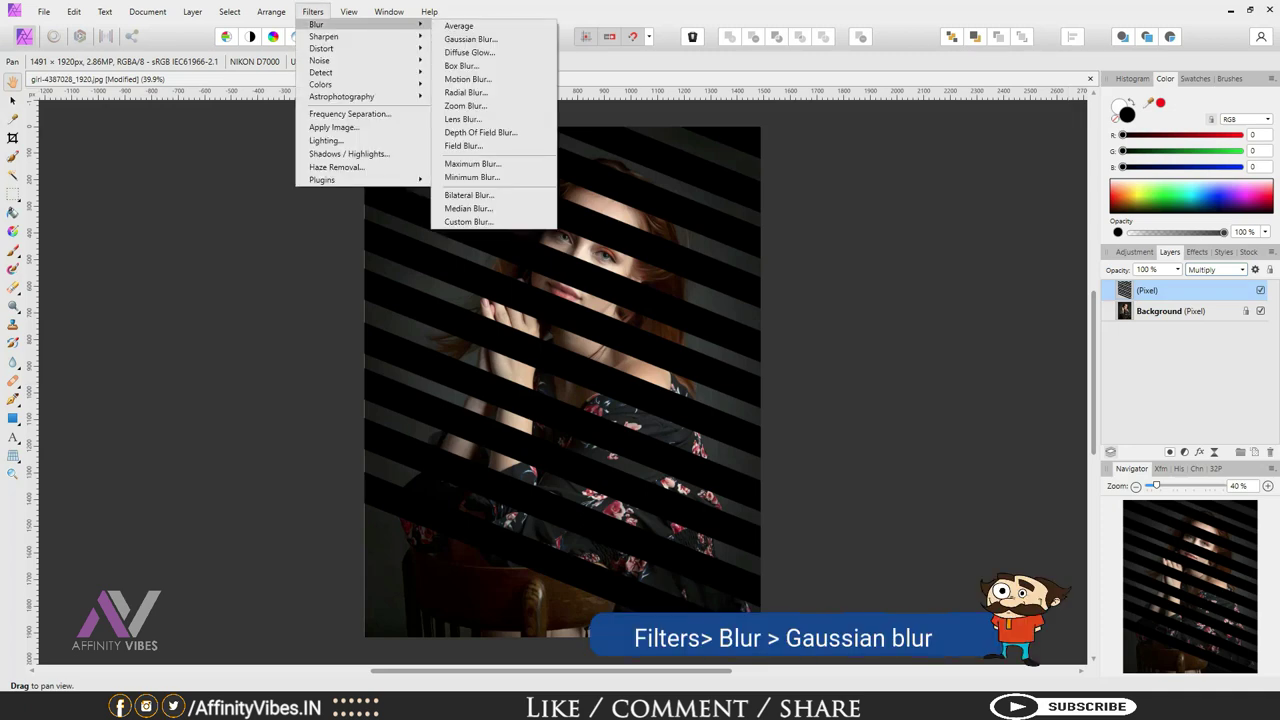
{"action": "left_click", "coordinate": [470, 39]}
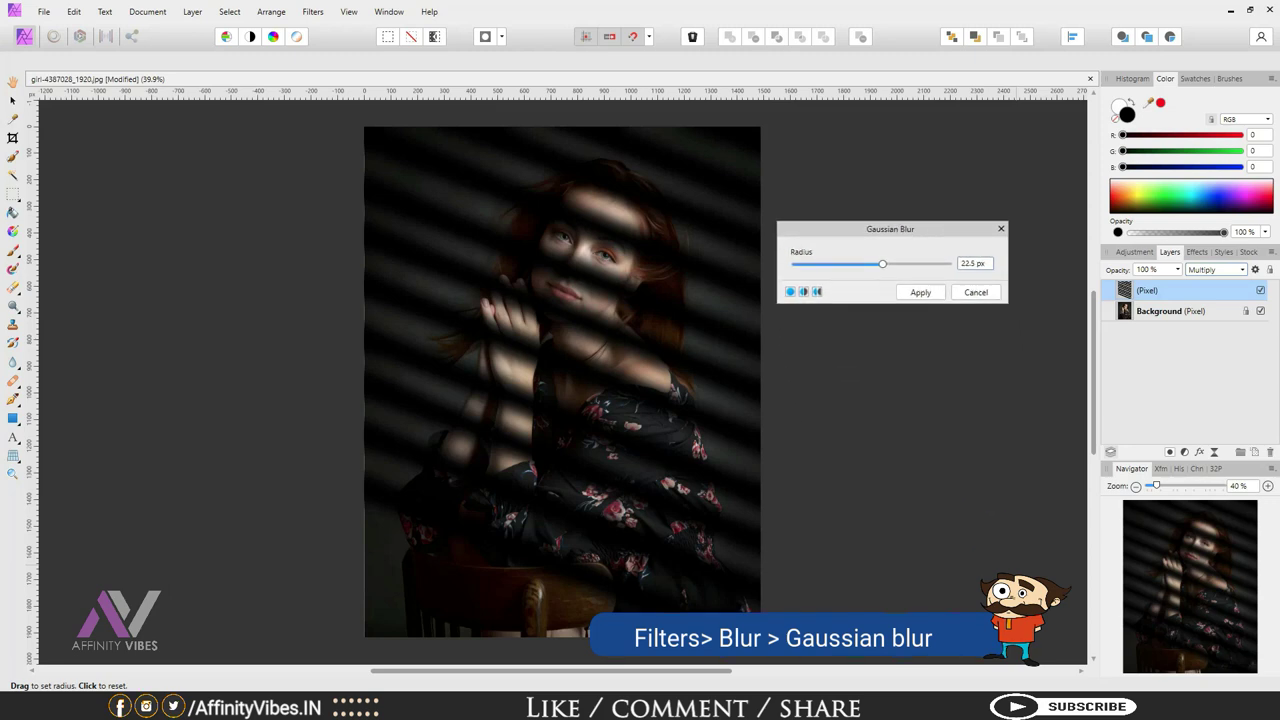
{"action": "mouse_move", "coordinate": [882, 263]}
{"action": "left_mouse_down"}
{"action": "mouse_move", "coordinate": [795, 263]}
{"action": "mouse_move", "coordinate": [950, 263]}
{"action": "mouse_move", "coordinate": [886, 263]}
{"action": "left_mouse_up"}
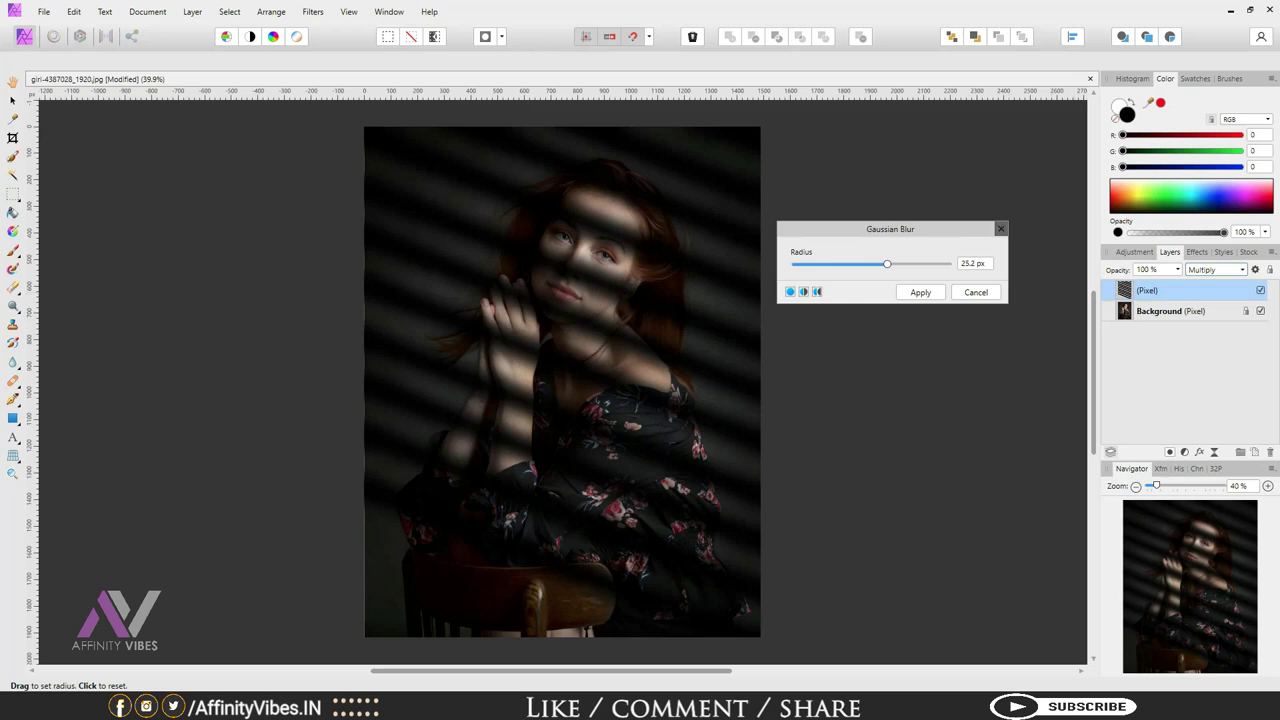
{"action": "left_click", "coordinate": [920, 292]}
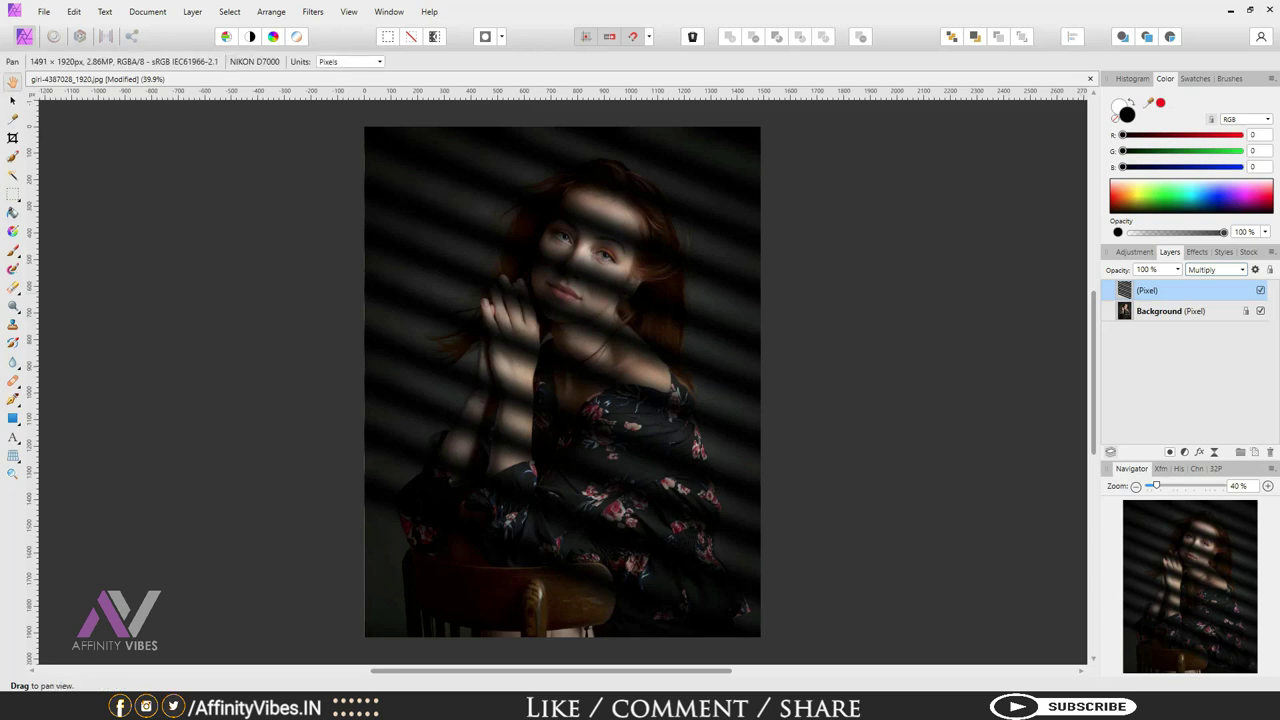
Zoom in and set the blurred stripe layer's opacity to 75%
{"action": "key", "text": "ctrl+plus"}
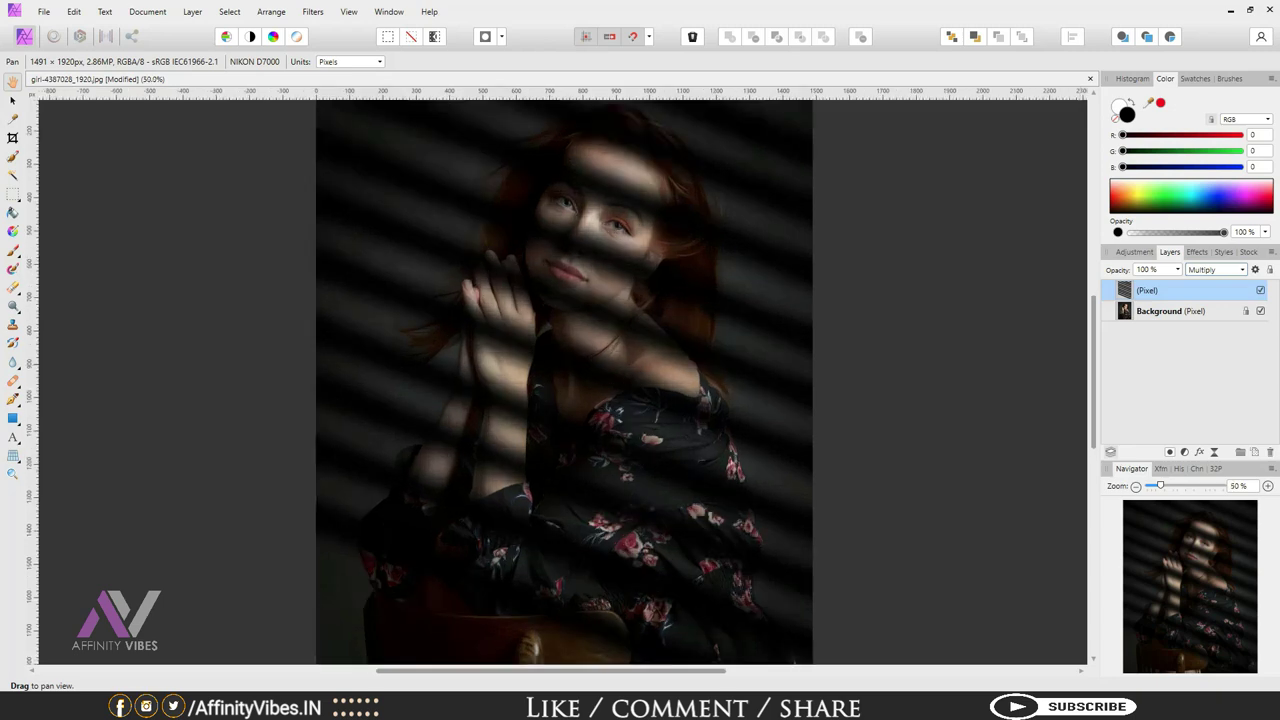
{"action": "left_click", "coordinate": [1177, 269]}
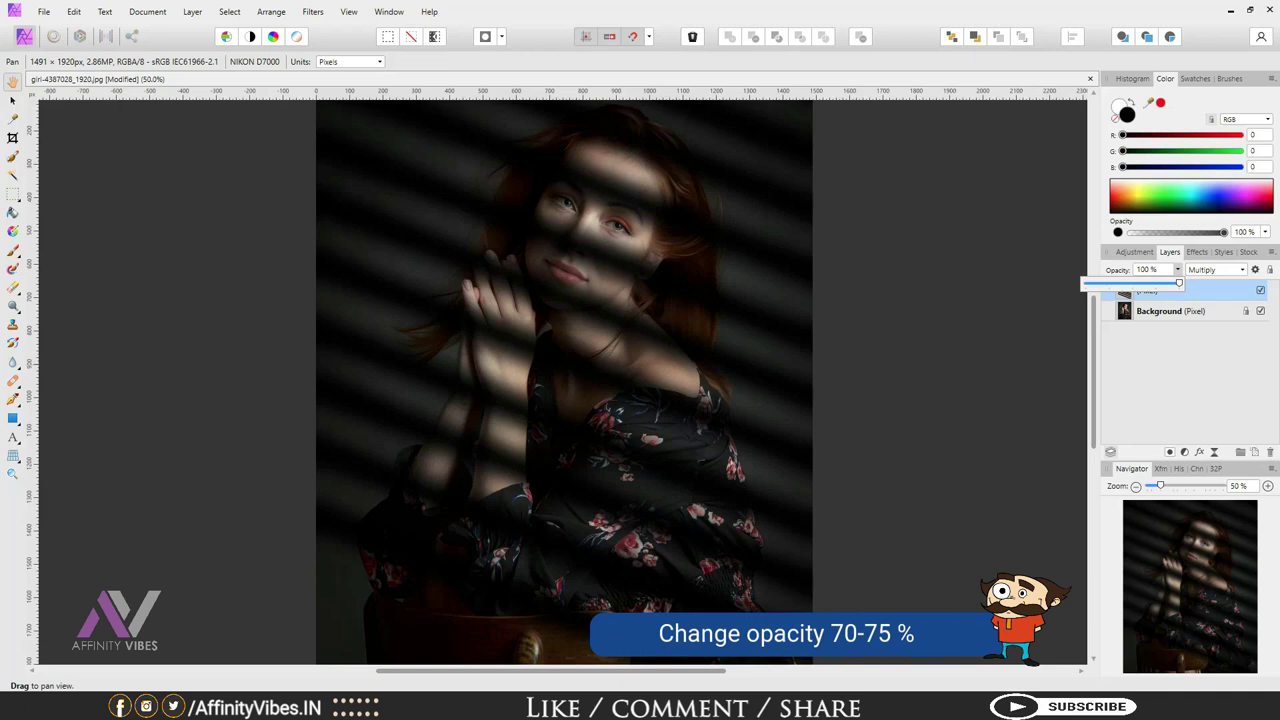
{"action": "left_click_drag", "start_coordinate": [1178, 283], "coordinate": [1155, 283]}
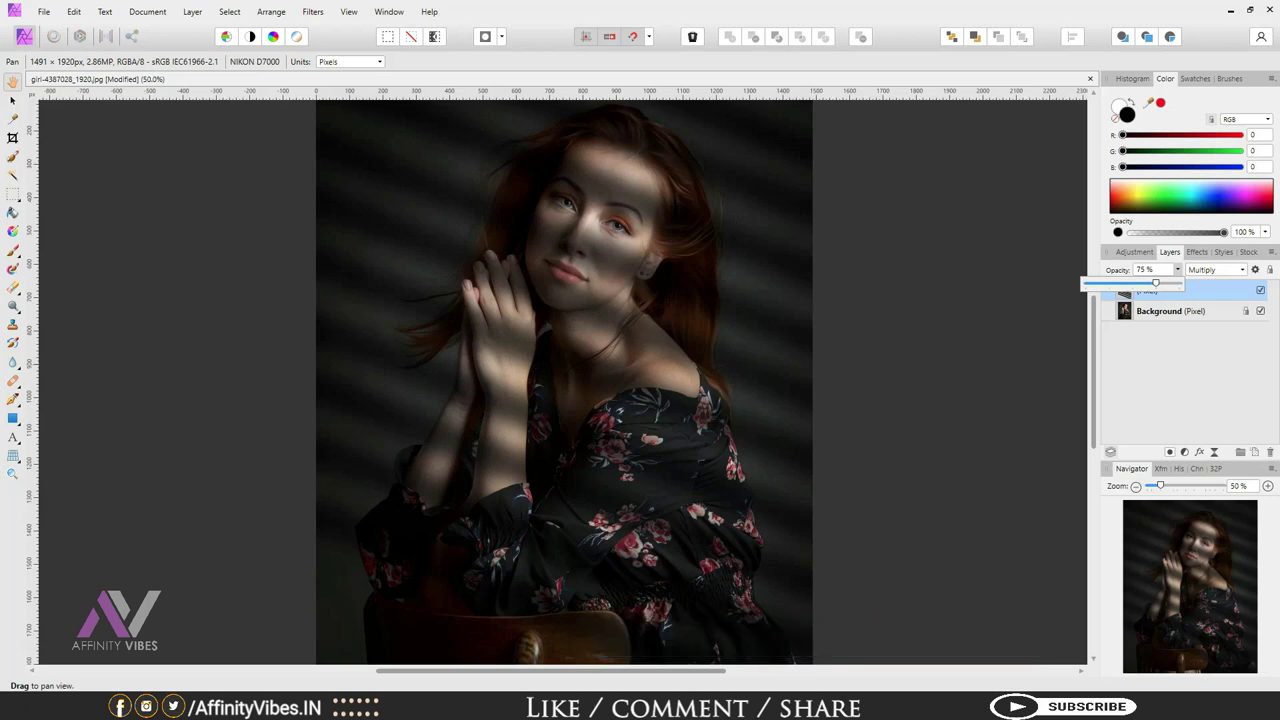
{"action": "key", "text": "Escape"}
Add a Vibrance adjustment over Background with Vibrance 100% and Saturation 11%
{"action": "left_click", "coordinate": [1160, 311]}
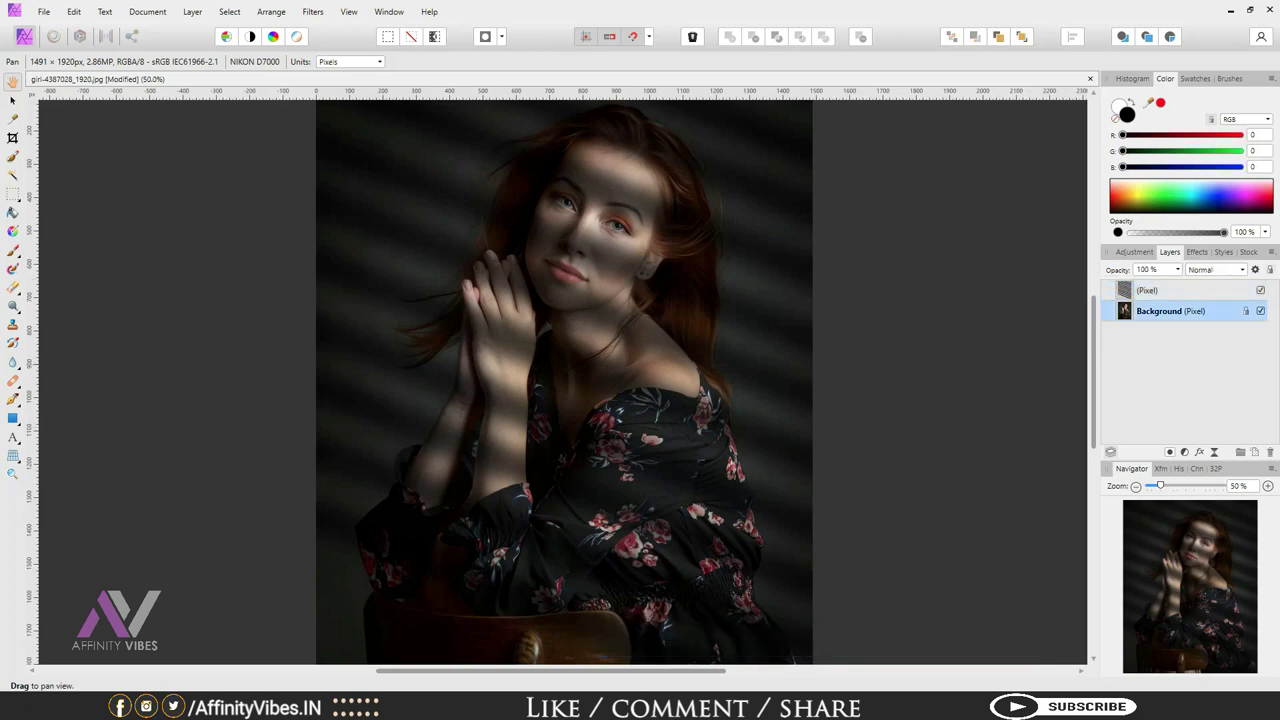
{"action": "left_click", "coordinate": [1185, 452]}
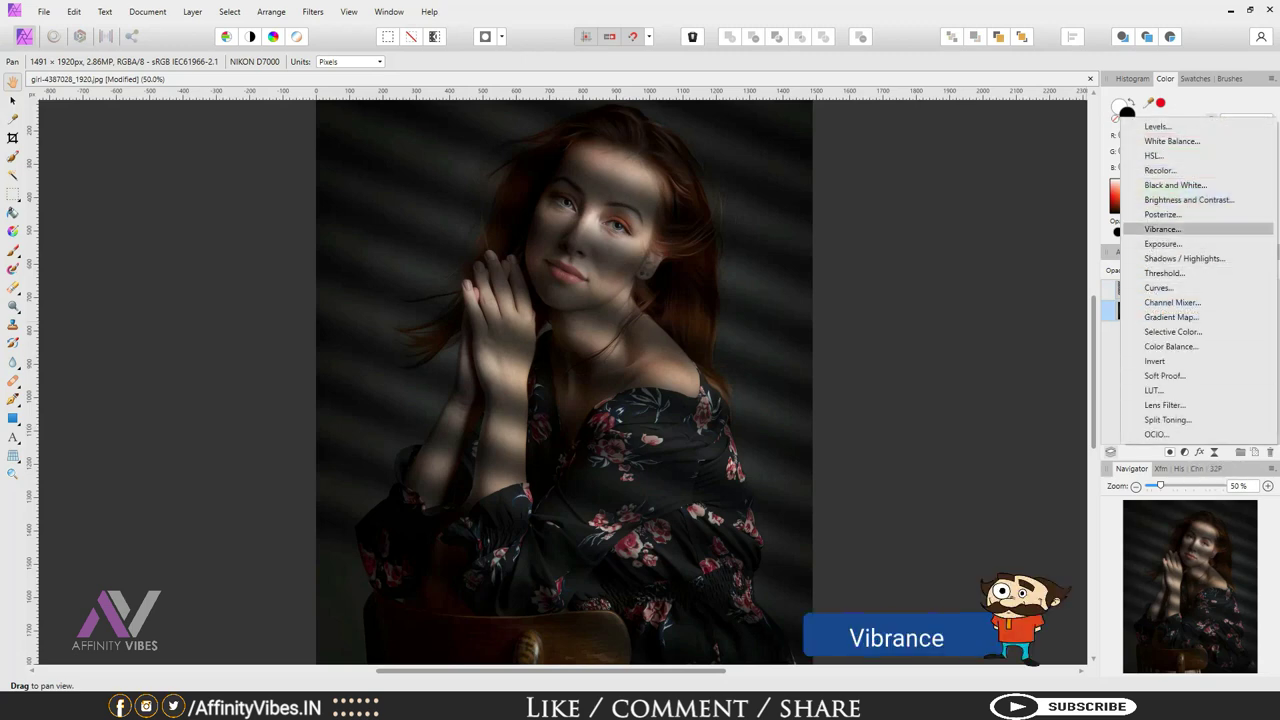
{"action": "left_click", "coordinate": [1162, 229]}
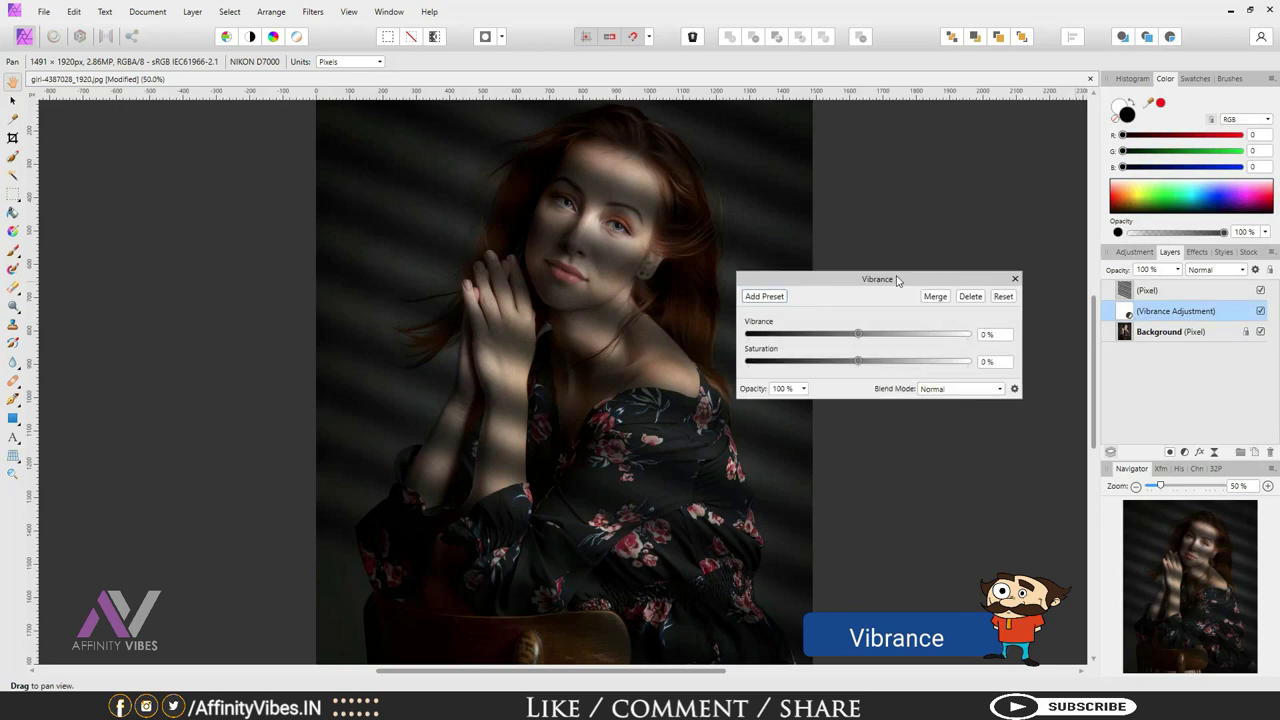
{"action": "left_click_drag", "start_coordinate": [855, 334], "coordinate": [940, 334]}
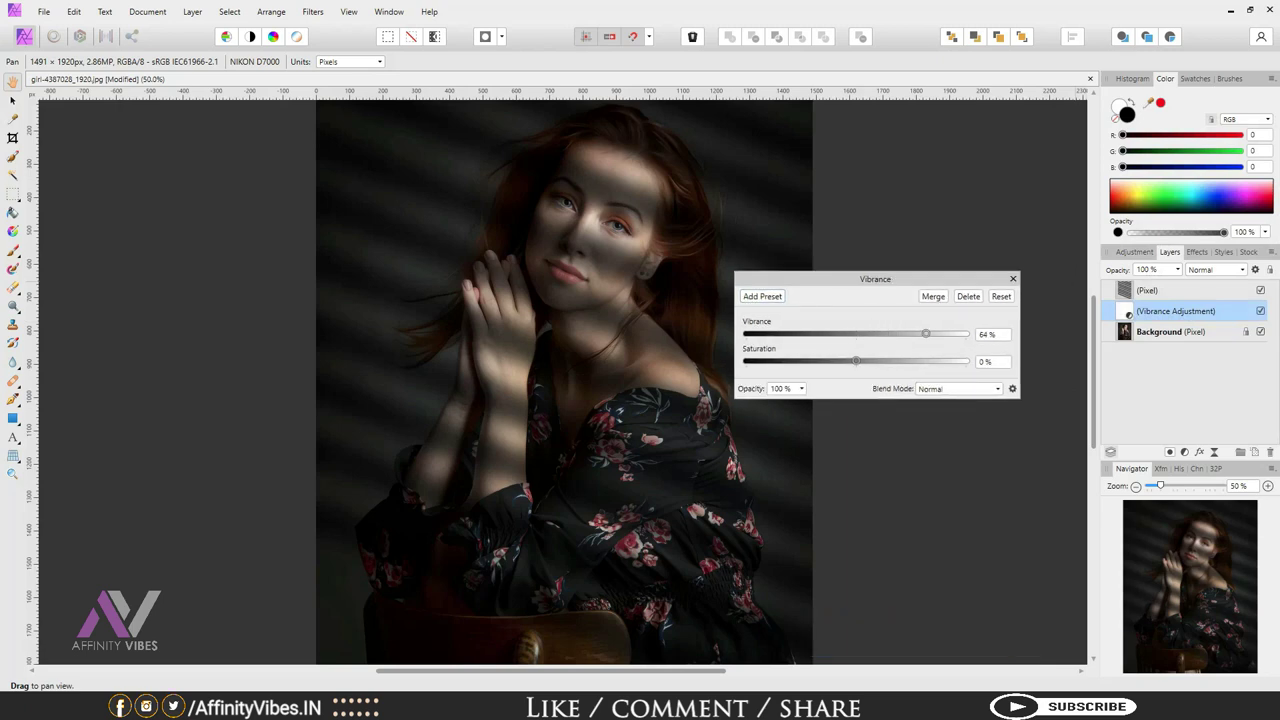
{"action": "mouse_move", "coordinate": [855, 361]}
{"action": "left_mouse_down"}
{"action": "mouse_move", "coordinate": [880, 361]}
{"action": "mouse_move", "coordinate": [867, 361]}
{"action": "left_mouse_up"}
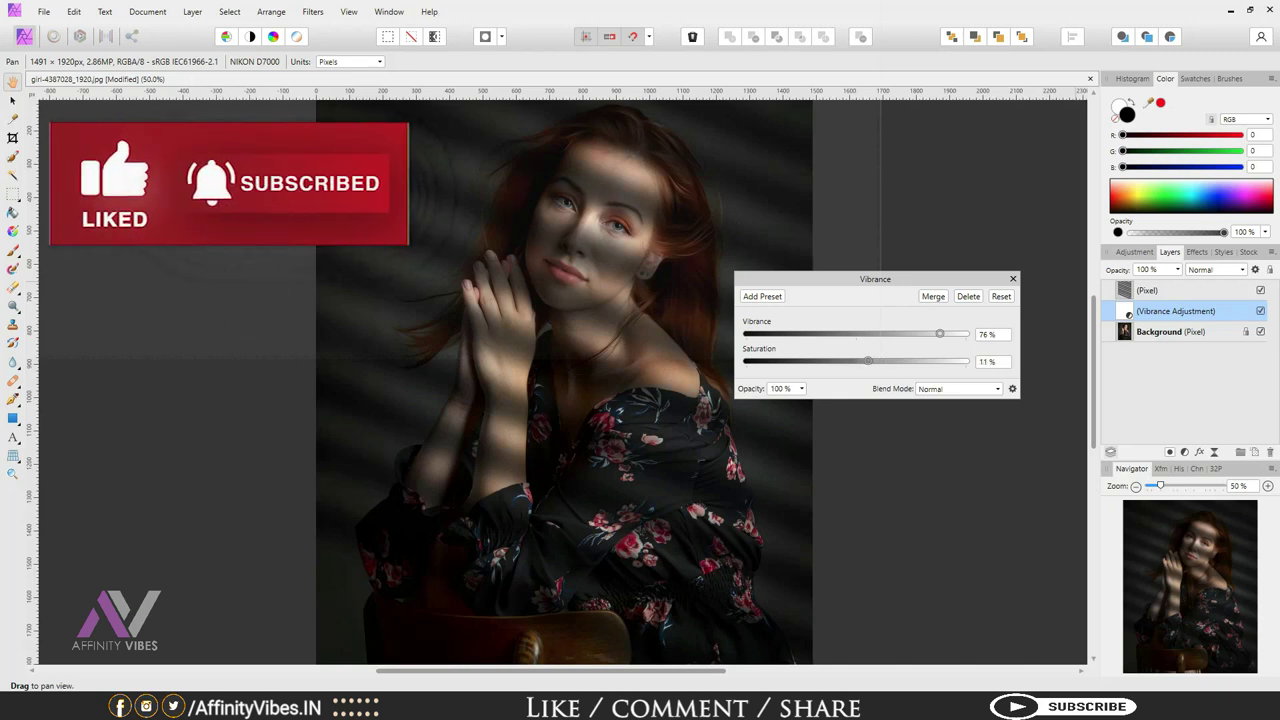
{"action": "left_click_drag", "start_coordinate": [940, 334], "coordinate": [966, 334]}
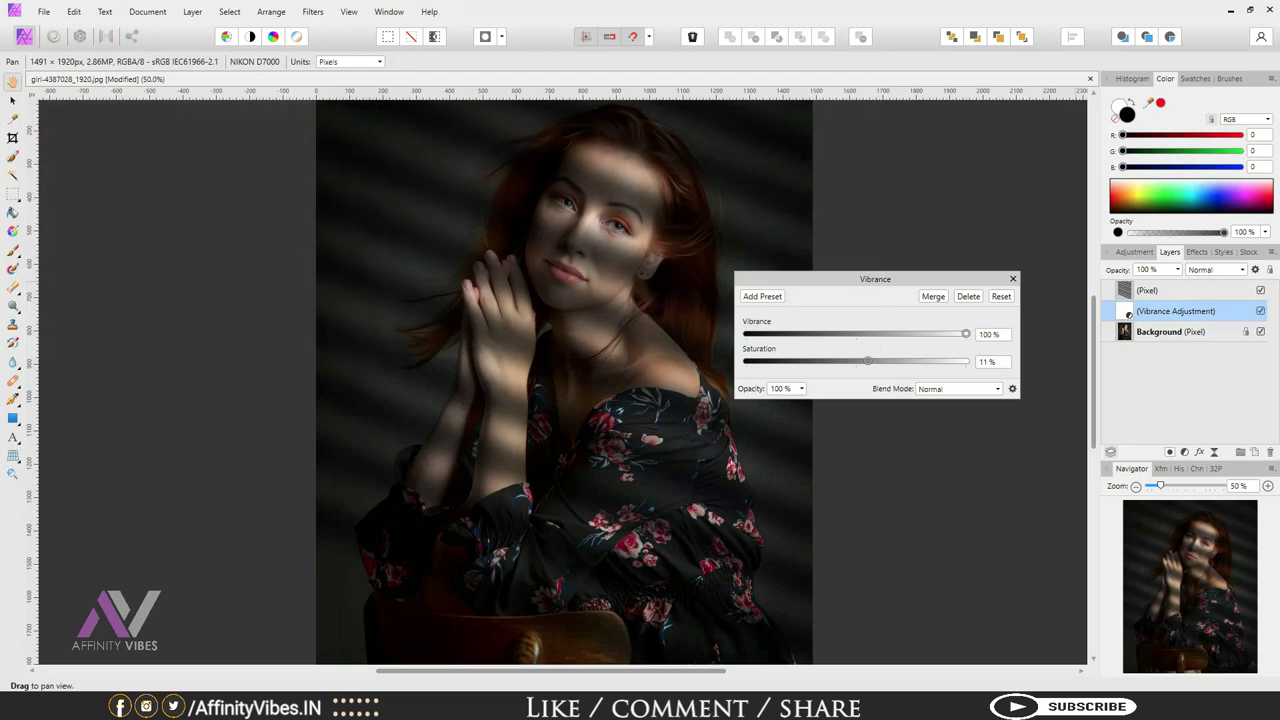
{"action": "left_click", "coordinate": [1013, 279]}
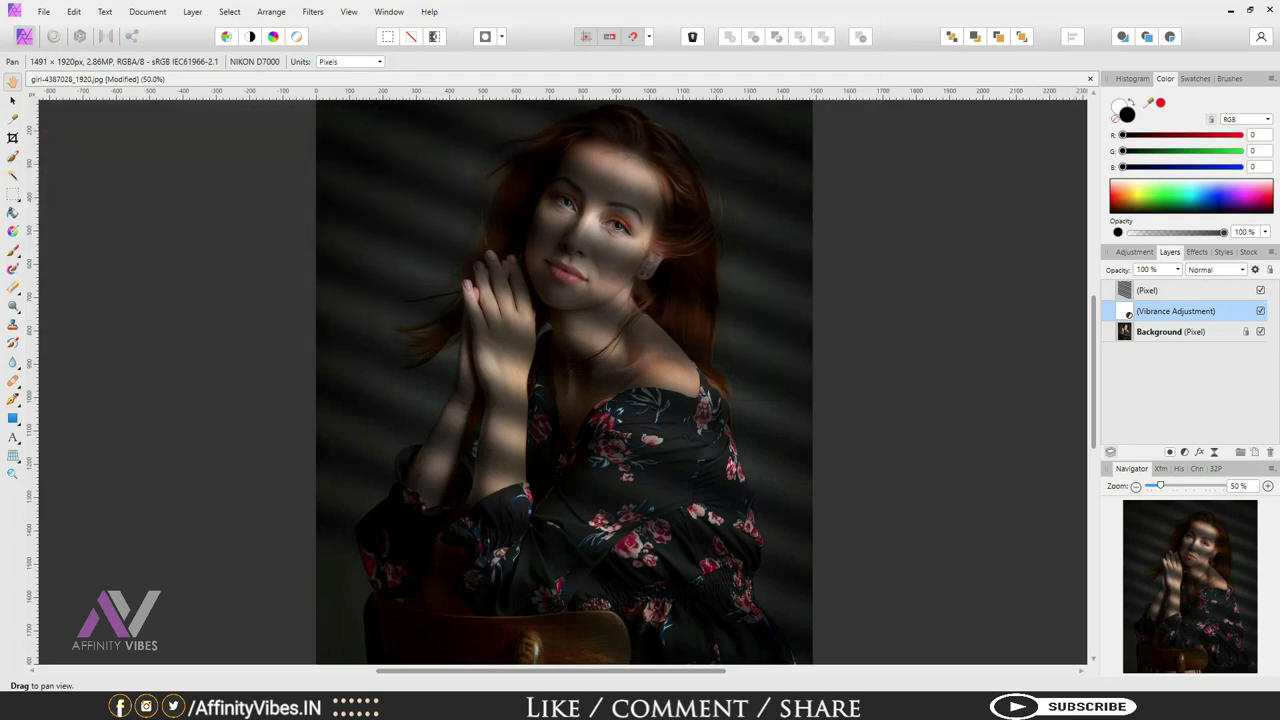
{"action": "left_click", "coordinate": [1184, 452]}
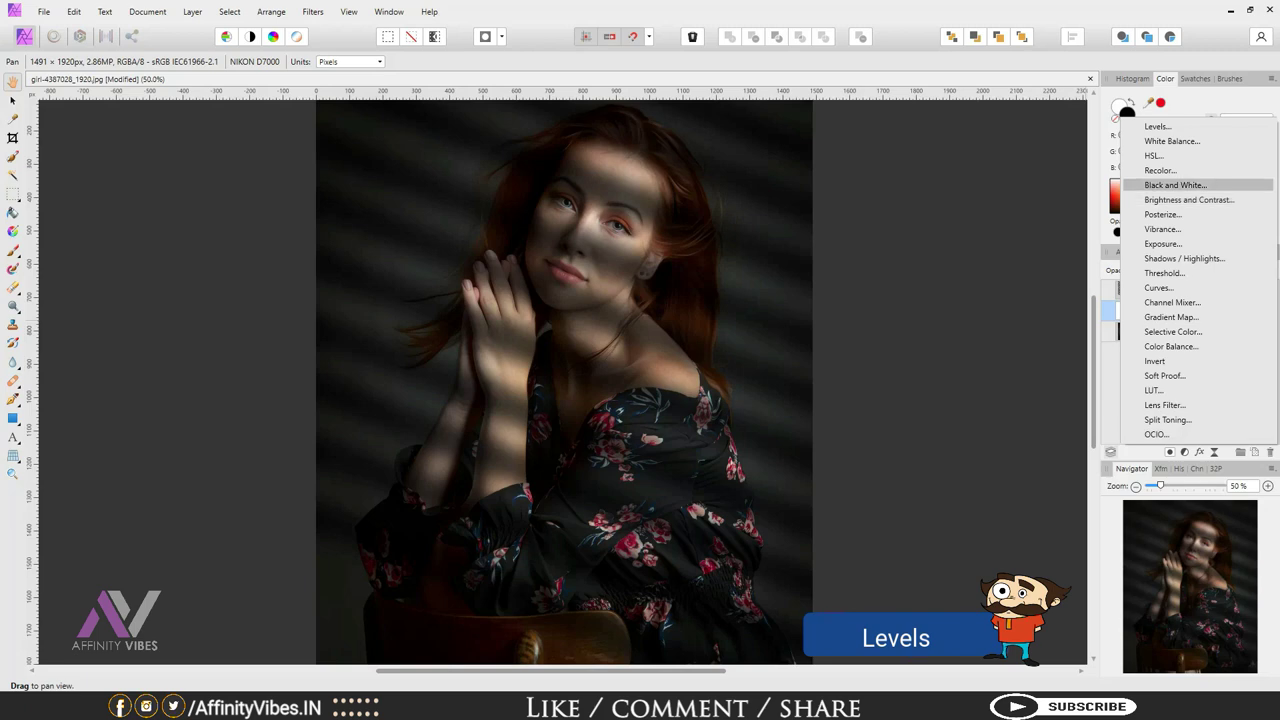
Add Levels with black 5%, white 96%, gamma 0.883, output black 9%, output white 88%
{"action": "left_click", "coordinate": [1160, 126]}
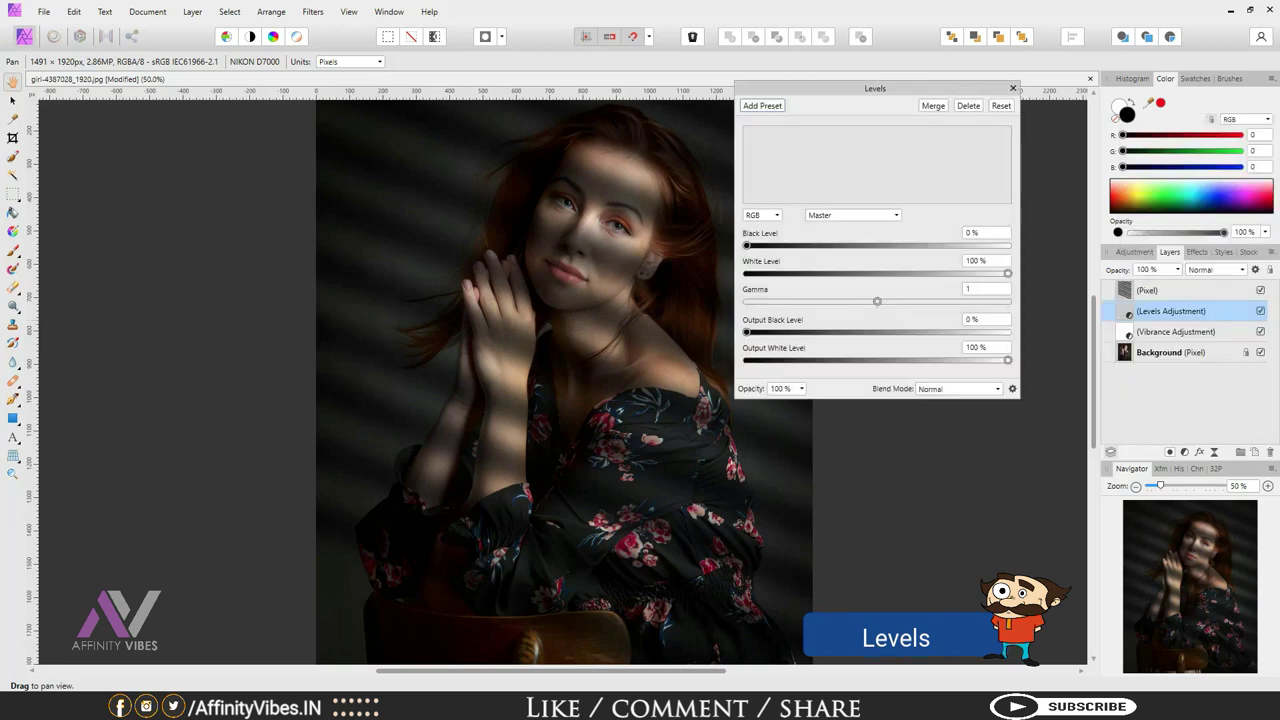
{"action": "left_click_drag", "start_coordinate": [875, 88], "coordinate": [879, 230]}
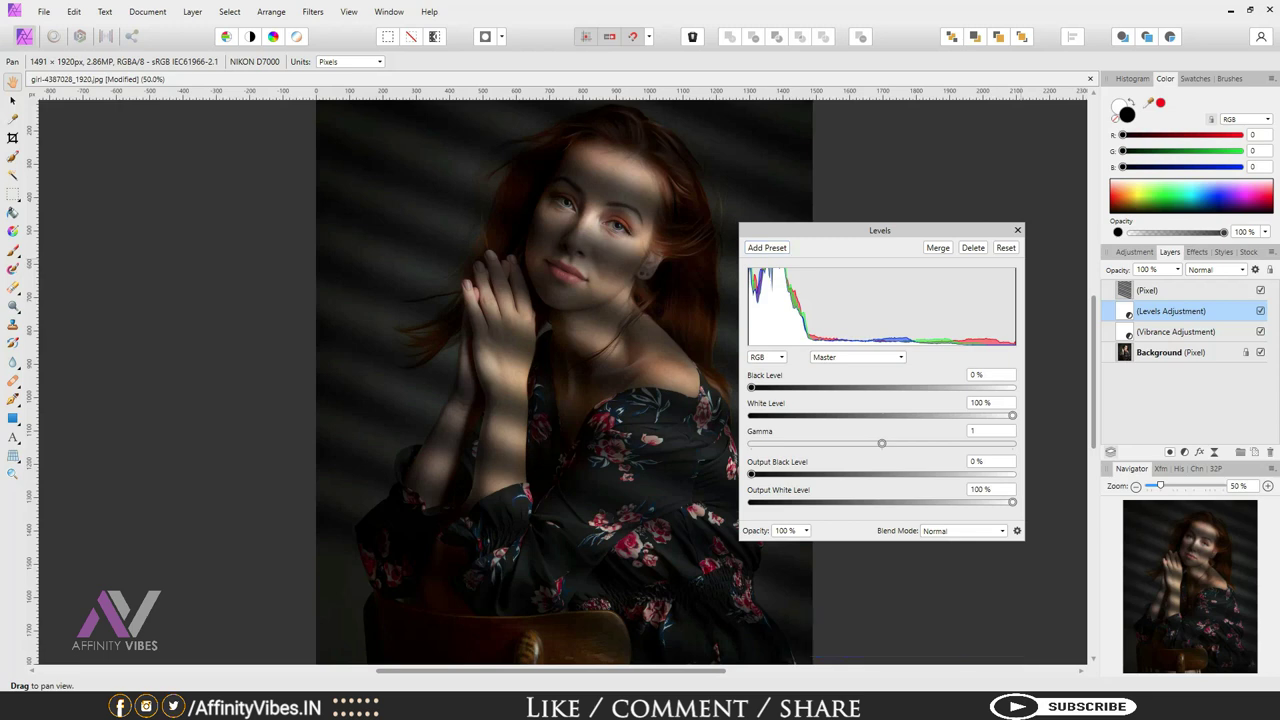
{"action": "mouse_move", "coordinate": [1012, 415]}
{"action": "left_mouse_down"}
{"action": "mouse_move", "coordinate": [990, 415]}
{"action": "mouse_move", "coordinate": [1002, 415]}
{"action": "left_mouse_up"}
{"action": "left_click_drag", "start_coordinate": [751, 387], "coordinate": [762, 387]}
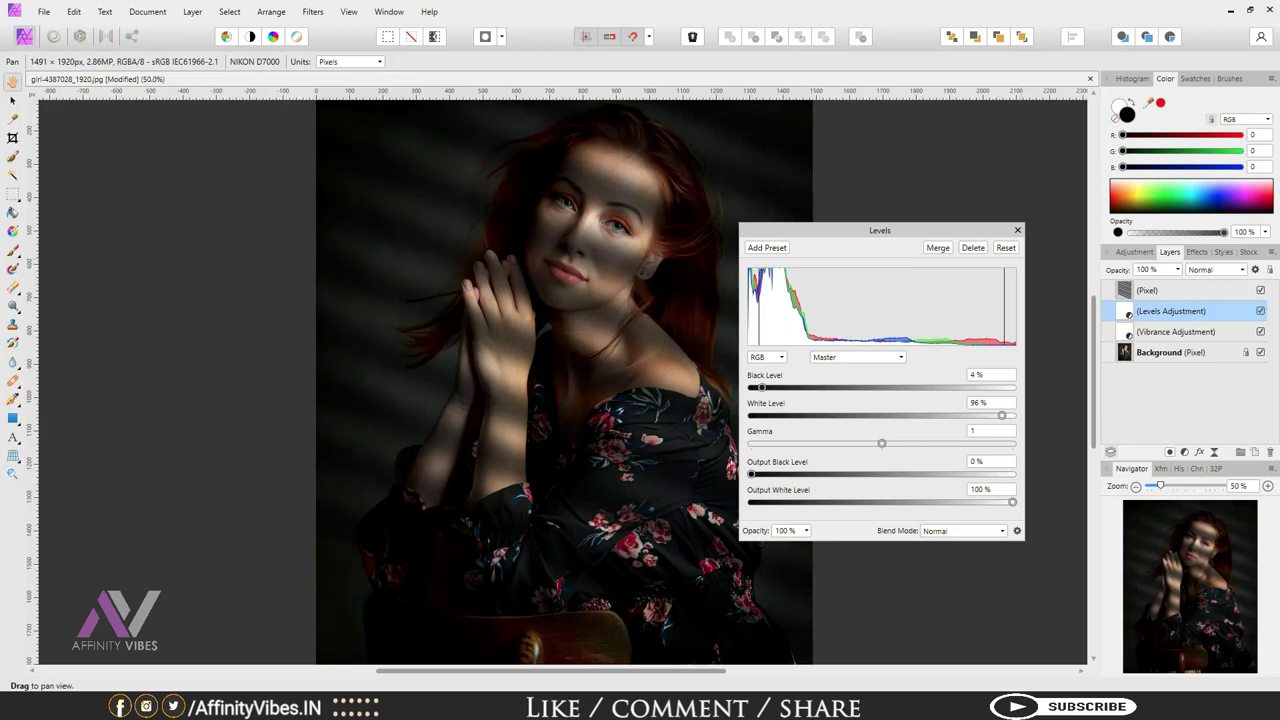
{"action": "left_click_drag", "start_coordinate": [762, 387], "coordinate": [764, 387]}
{"action": "mouse_move", "coordinate": [881, 443]}
{"action": "left_mouse_down"}
{"action": "mouse_move", "coordinate": [896, 443]}
{"action": "mouse_move", "coordinate": [871, 443]}
{"action": "left_mouse_up"}
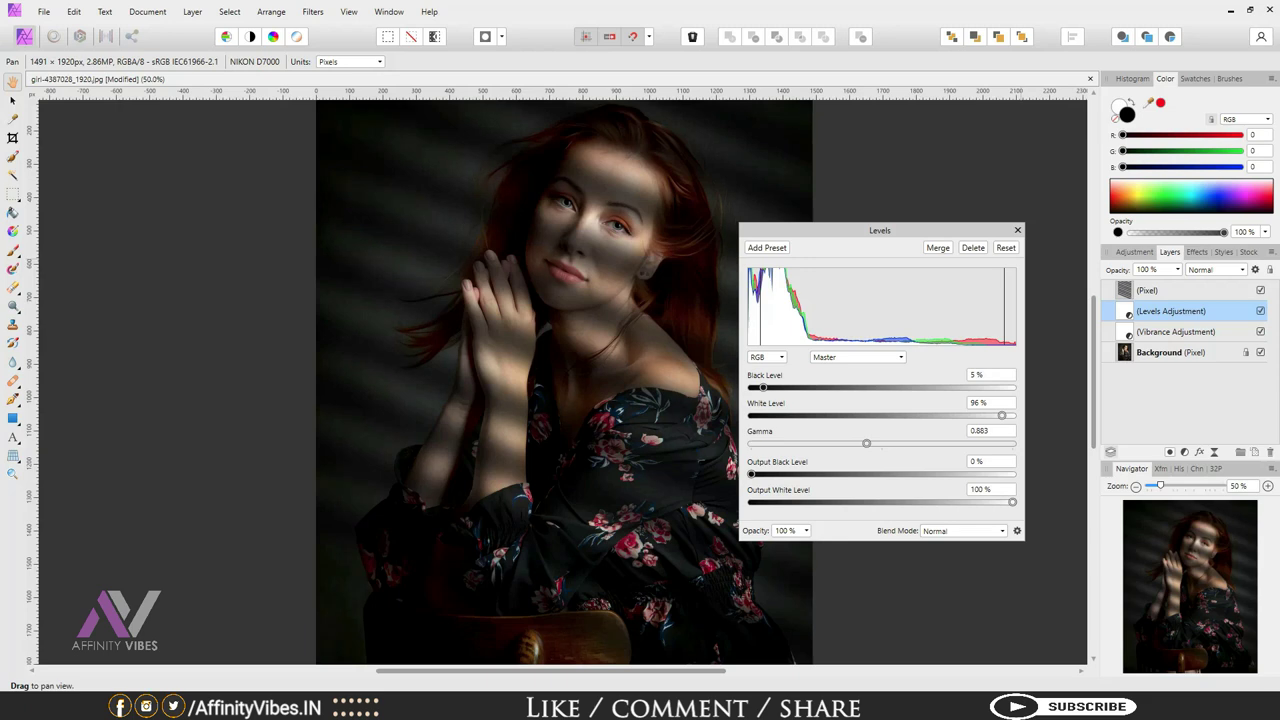
{"action": "left_click_drag", "start_coordinate": [751, 474], "coordinate": [780, 474]}
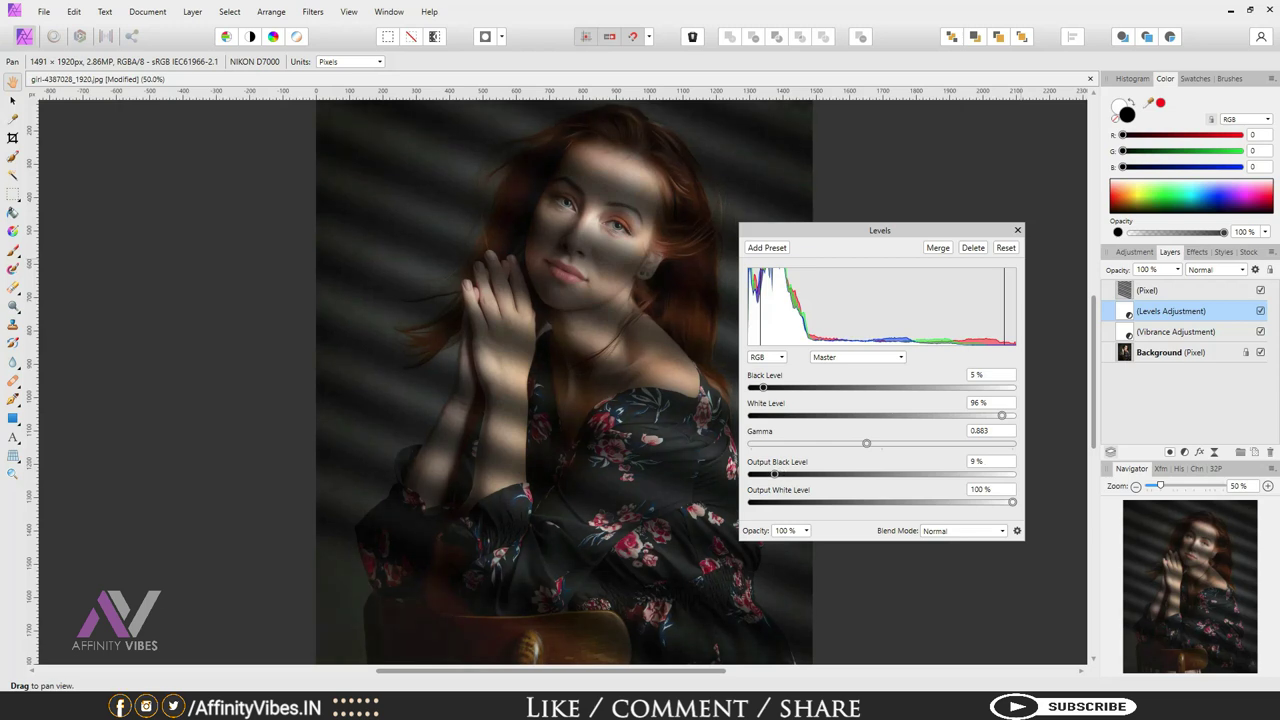
{"action": "left_click_drag", "start_coordinate": [1012, 502], "coordinate": [986, 502]}
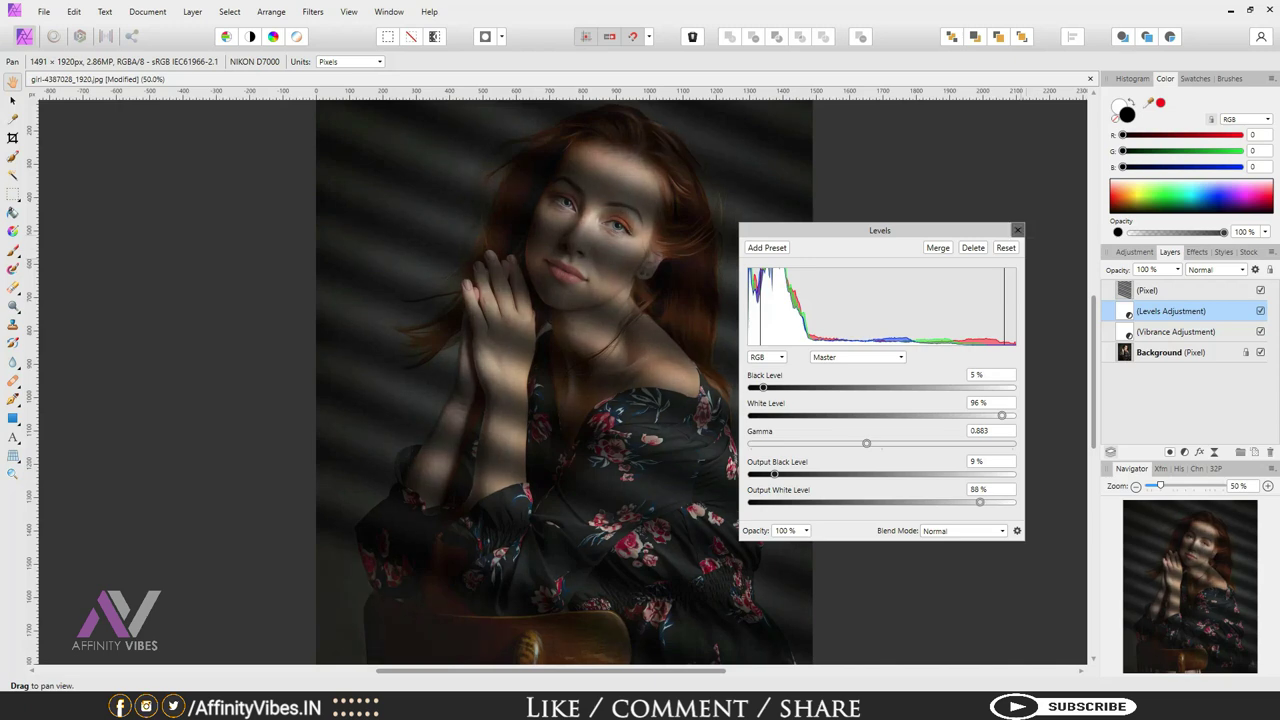
{"action": "left_click", "coordinate": [1017, 230]}
Group all layers, stamp a merged pixel copy on top, and launch Color Efex Pro 4
{"action": "left_click", "coordinate": [1147, 290]}
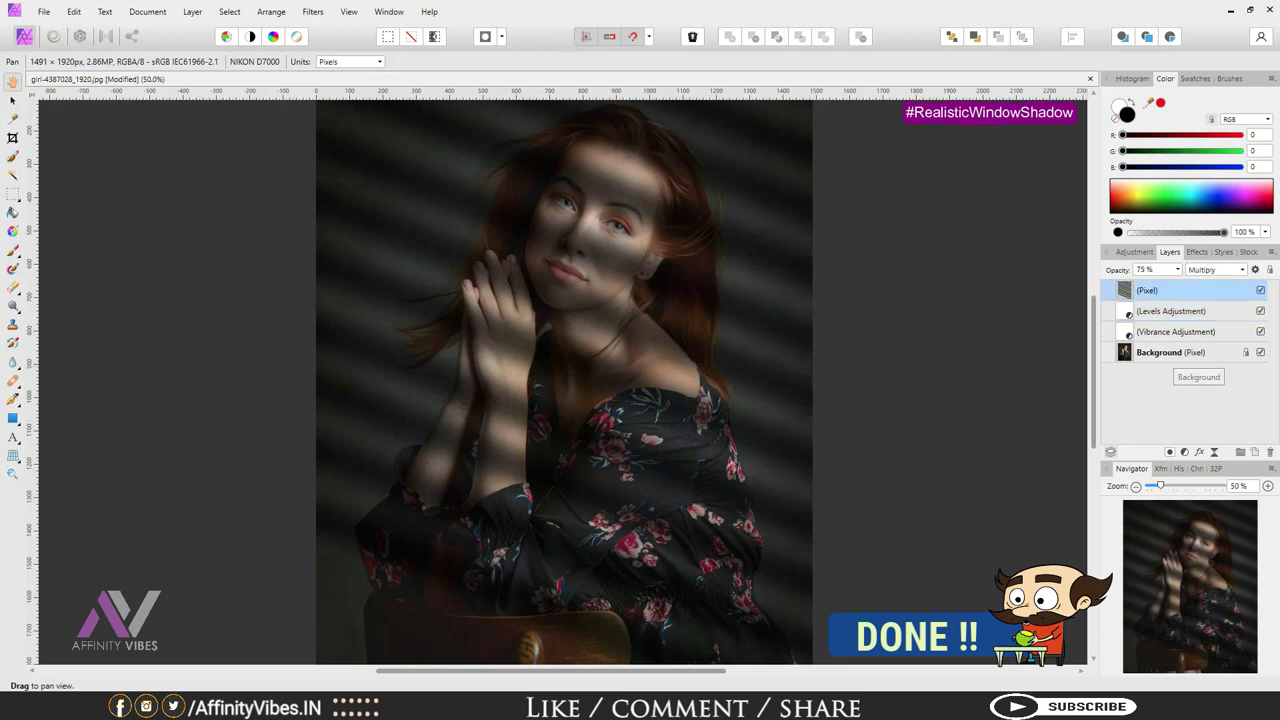
{"action": "left_click", "coordinate": [1170, 352], "text": "shift"}
{"action": "key", "text": "ctrl+g"}
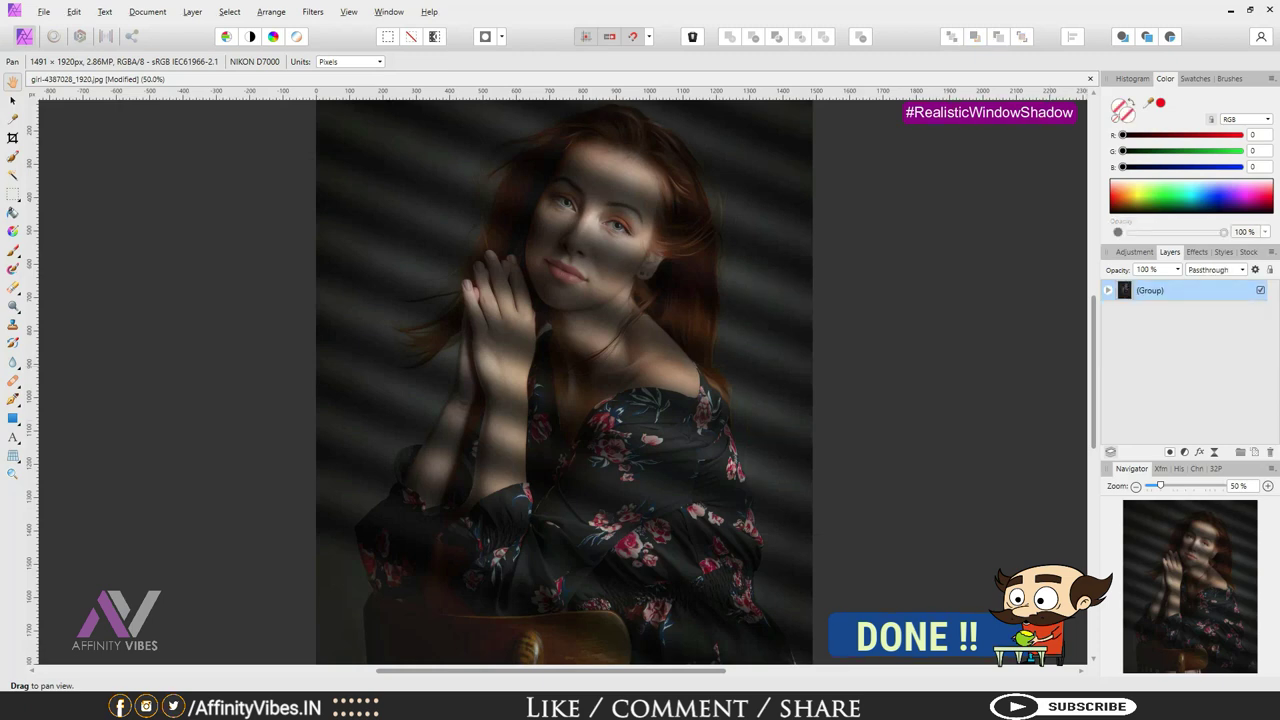
{"action": "key", "text": "ctrl+shift+n"}
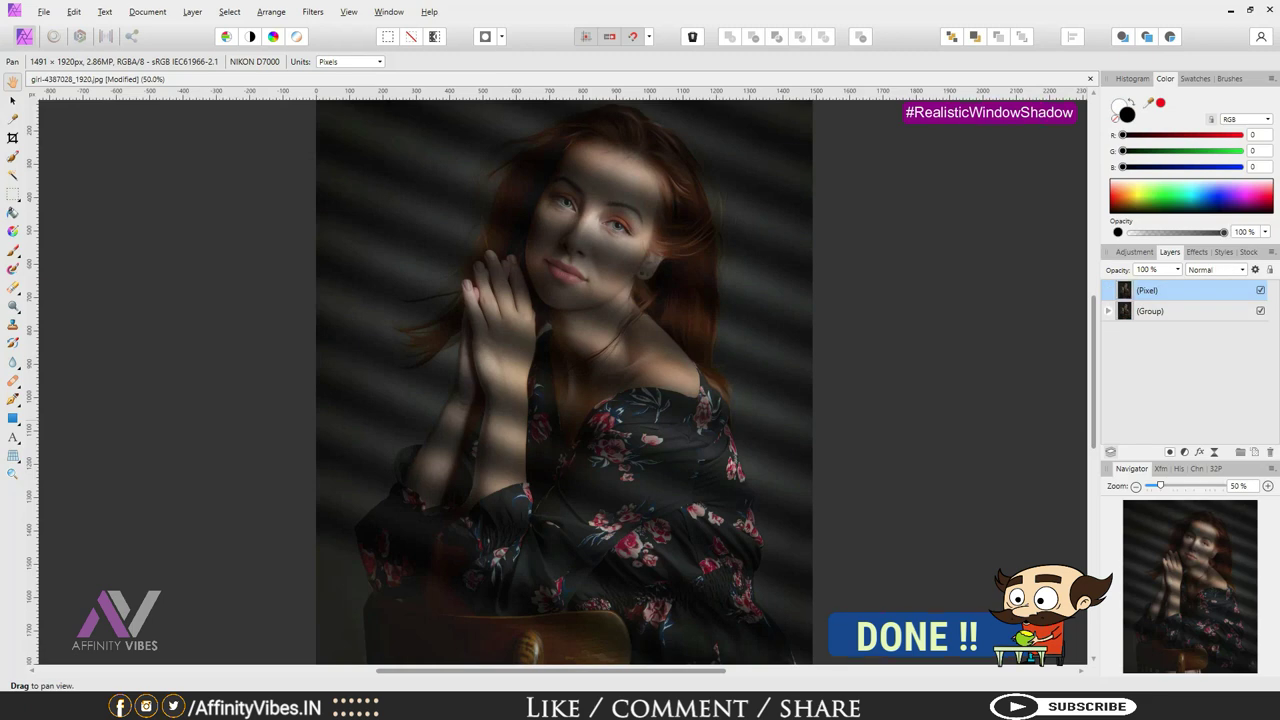
{"action": "left_click", "coordinate": [313, 11]}
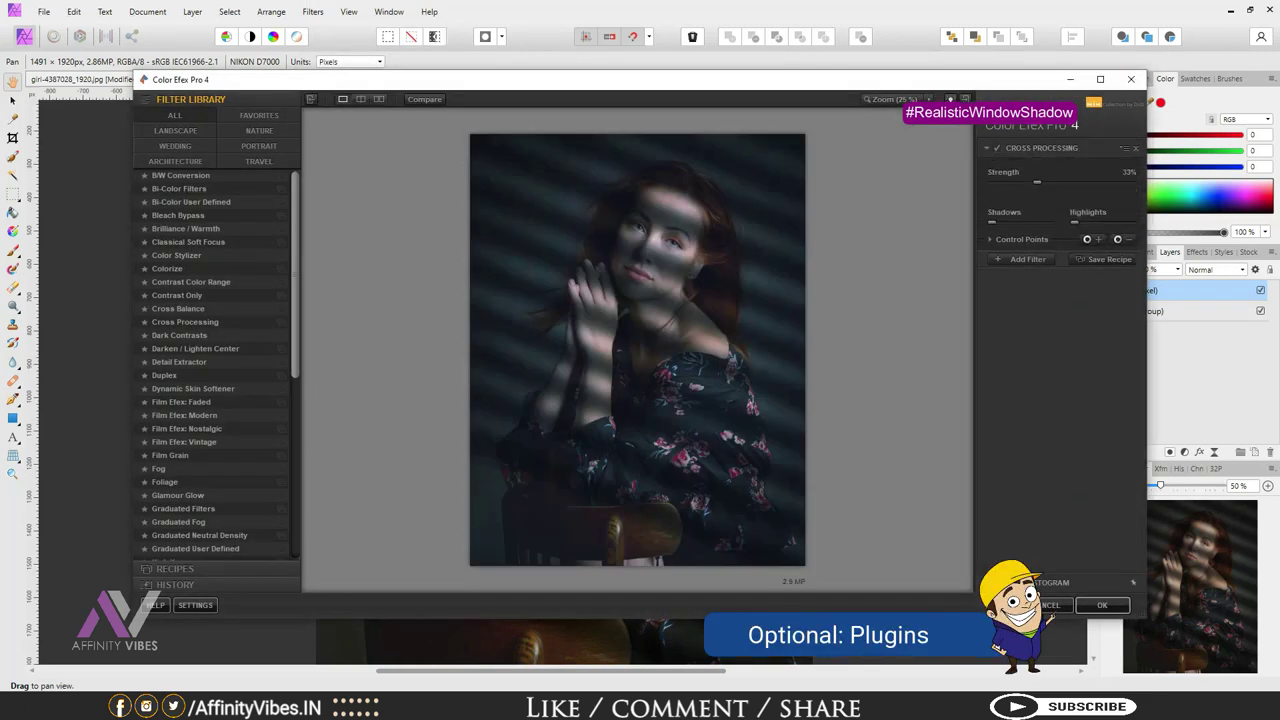
Apply Cross Processing with method L03 to the merged layer in Color Efex Pro 4
{"action": "left_click", "coordinate": [1131, 177]}
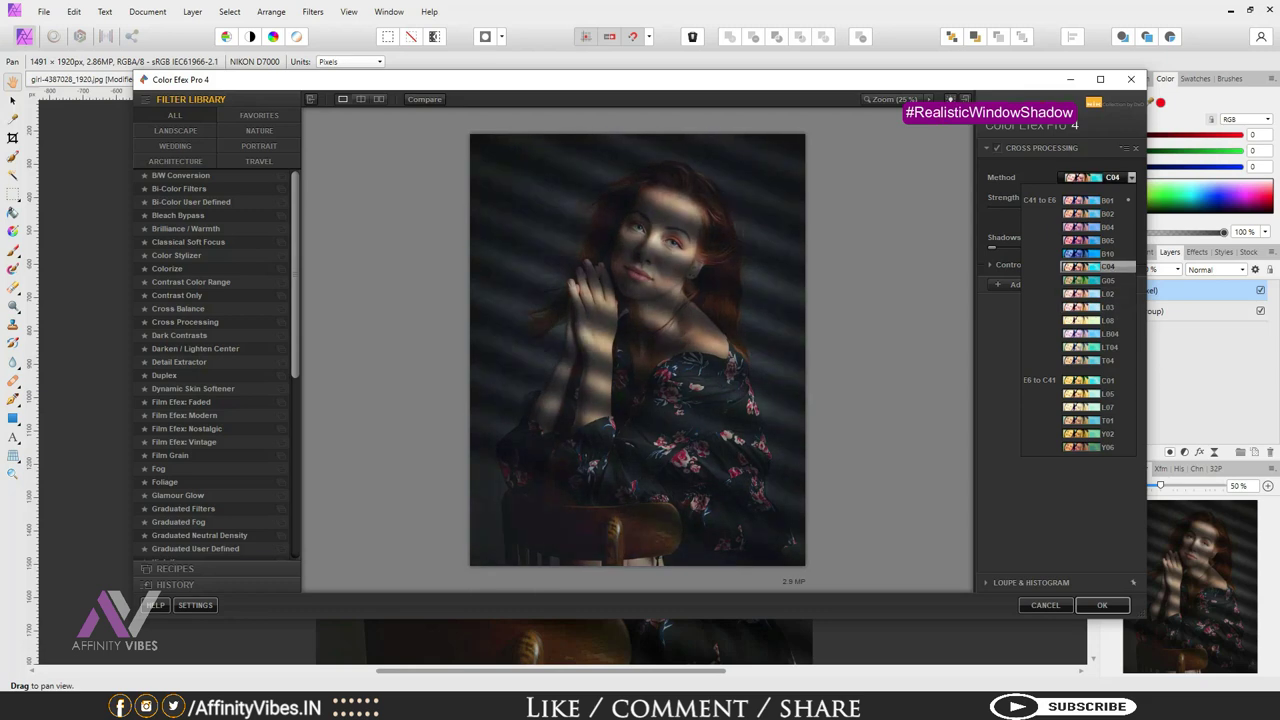
{"action": "left_click", "coordinate": [1108, 306]}
{"action": "left_click", "coordinate": [1102, 605]}
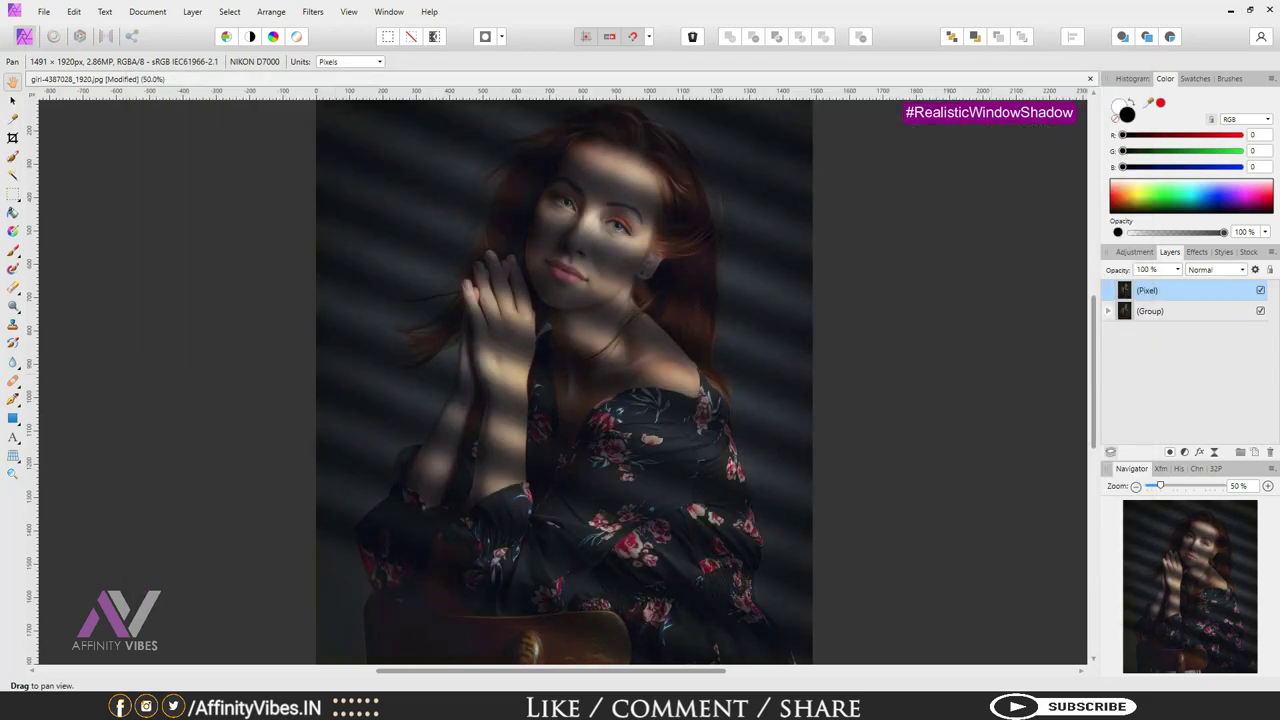
Apply Topaz Adjust 5's Classic Collection Brilliant Cold preset to the layer
{"action": "left_click", "coordinate": [313, 11]}
{"action": "left_click", "coordinate": [605, 206]}
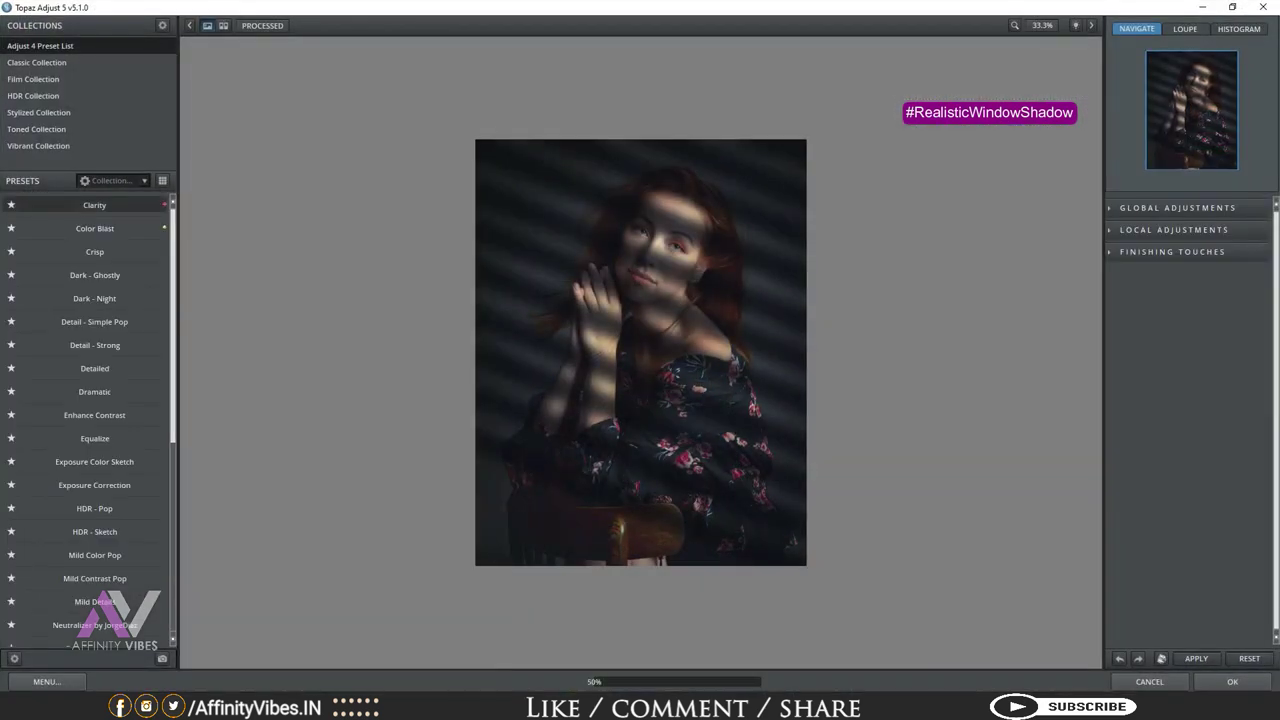
{"action": "left_click", "coordinate": [36, 62]}
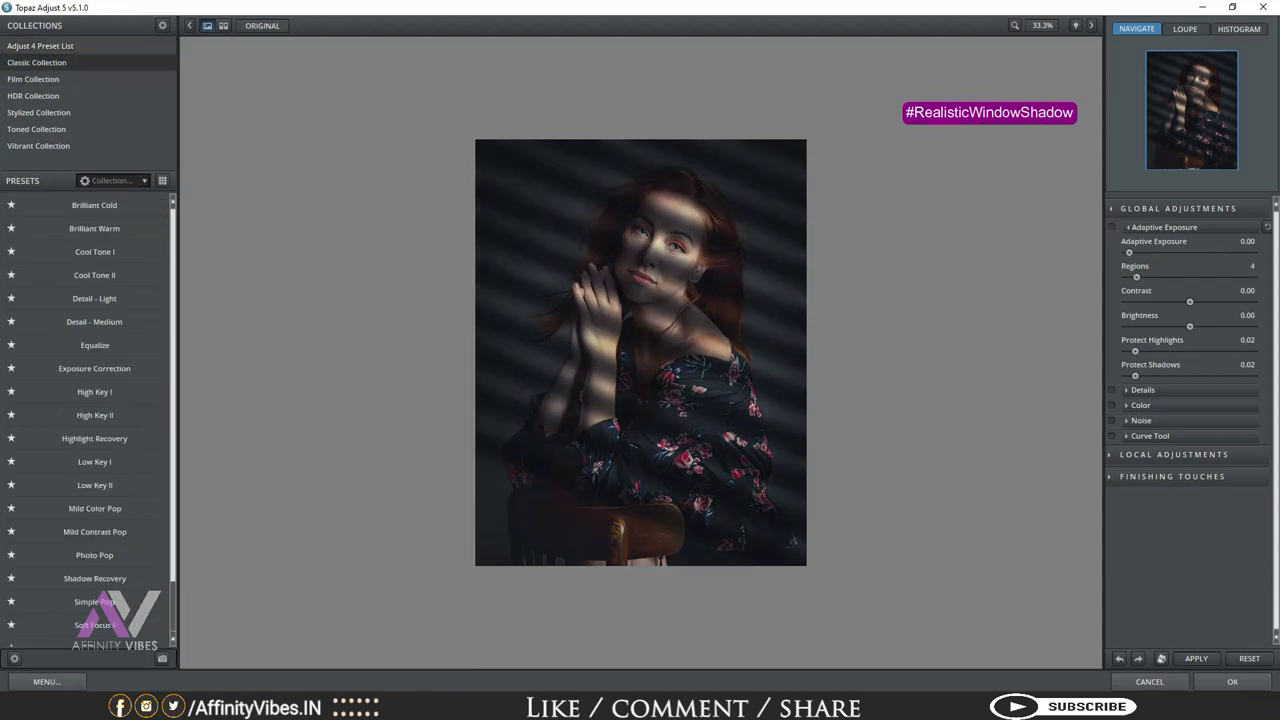
{"action": "left_click", "coordinate": [94, 205]}
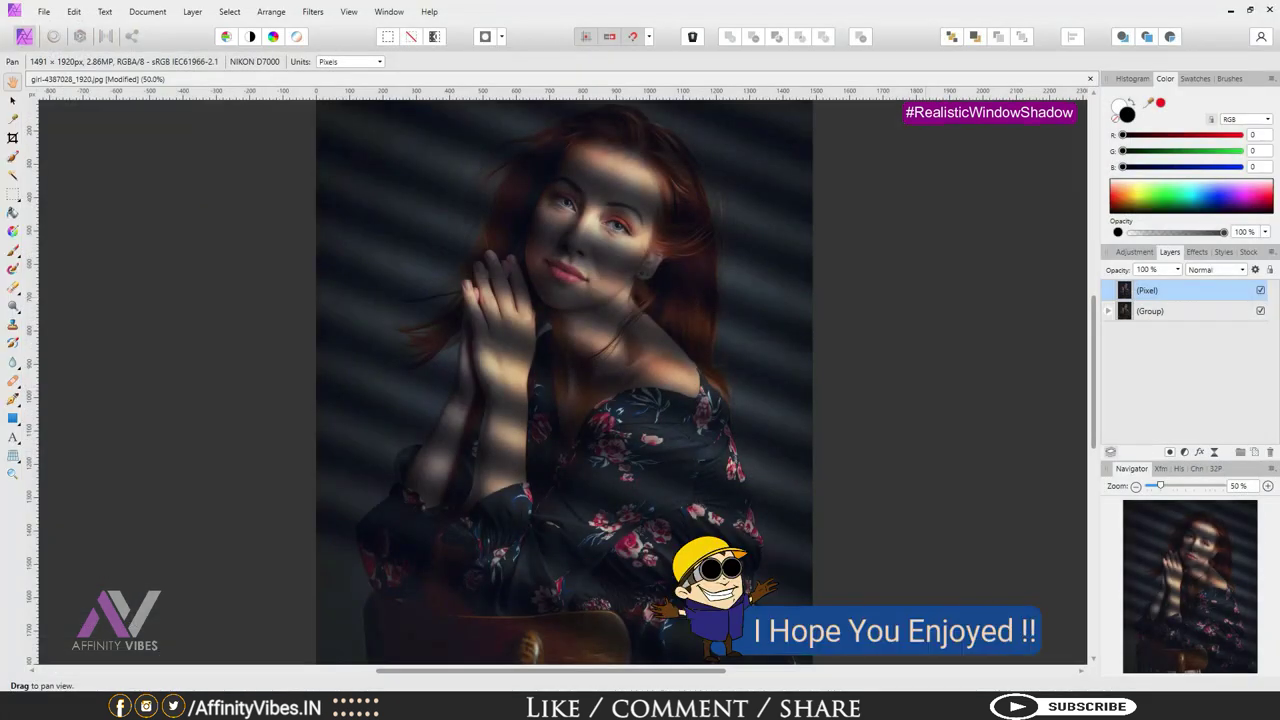
{"action": "key", "text": "ctrl+plus"}
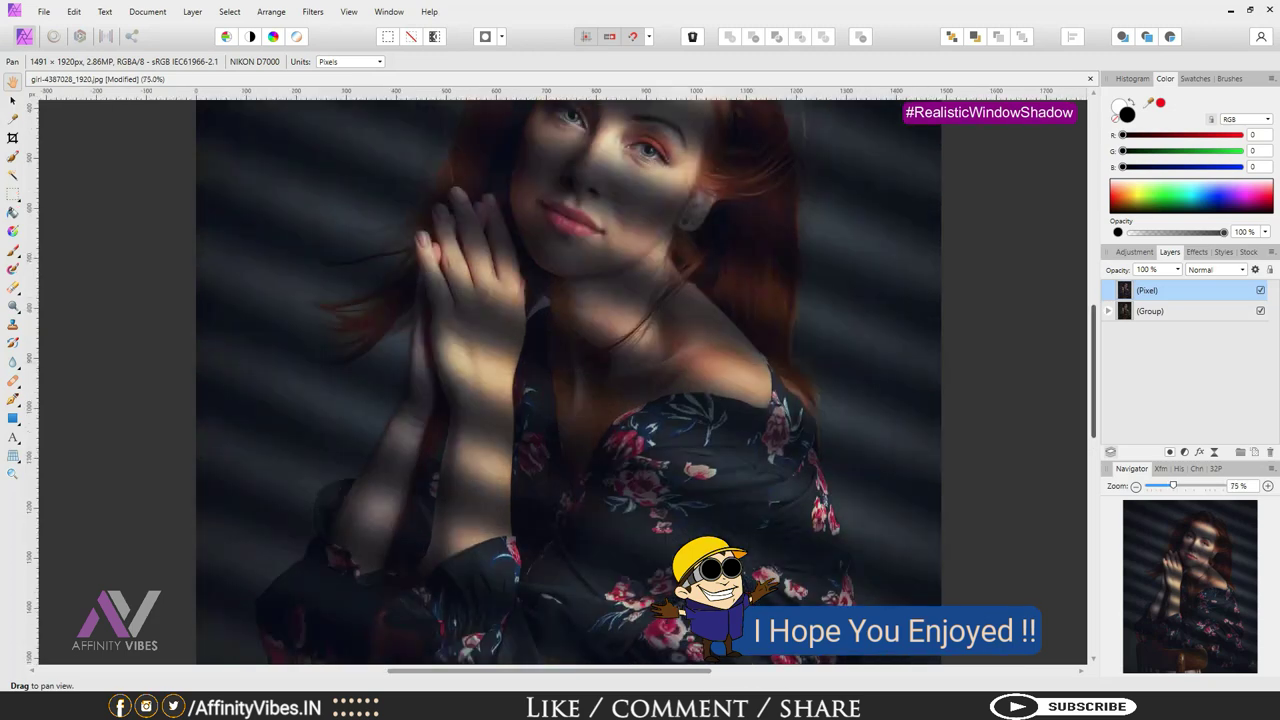
{"action": "scroll", "coordinate": [568, 381], "scroll_direction": "up", "scroll_amount": 1}
{"action": "scroll", "coordinate": [568, 381], "scroll_direction": "up", "scroll_amount": 1}
{"action": "scroll", "coordinate": [568, 381], "scroll_direction": "up", "scroll_amount": 1}
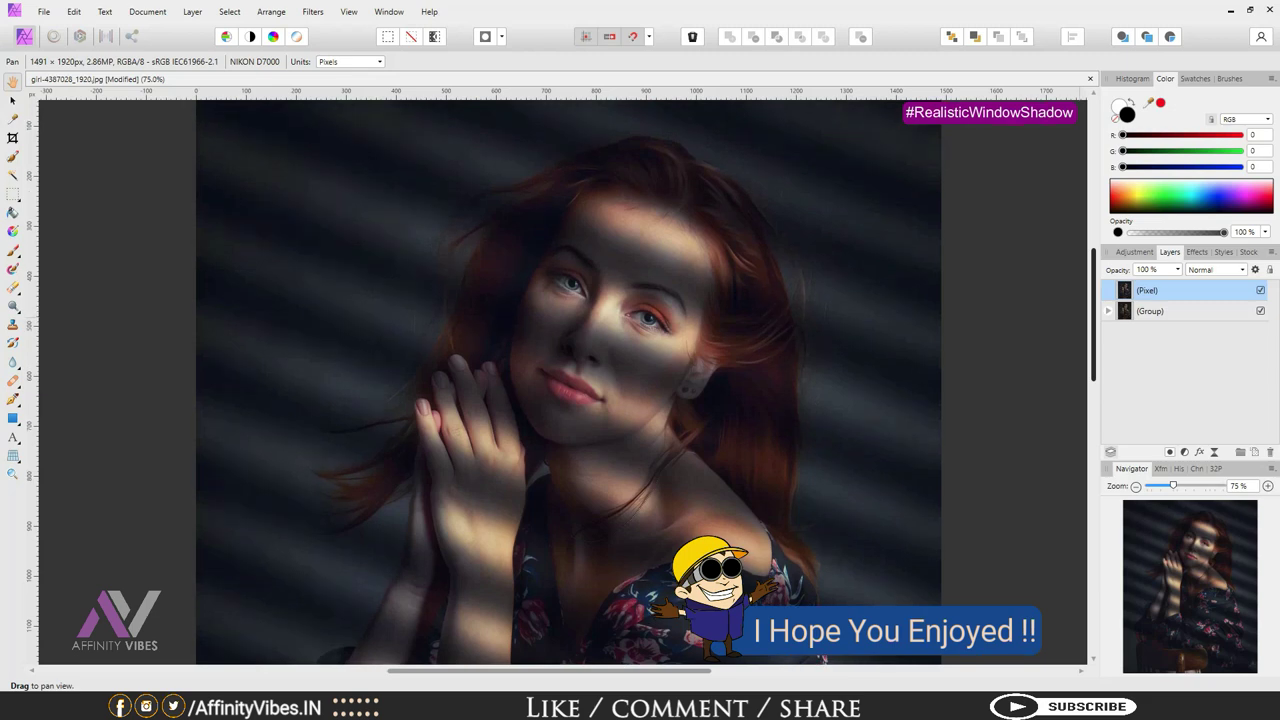